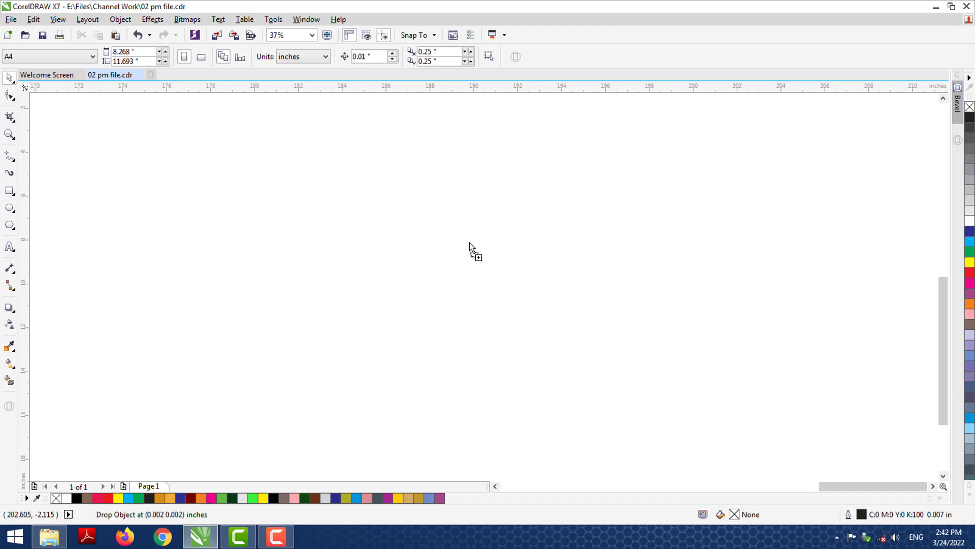
Step: Draw an ellipse about 1.46 × 1.56 in over the flower's middle, filled red with no outline
{"action": "scroll", "coordinate": [469, 244], "scroll_direction": "up", "scroll_amount": 2}
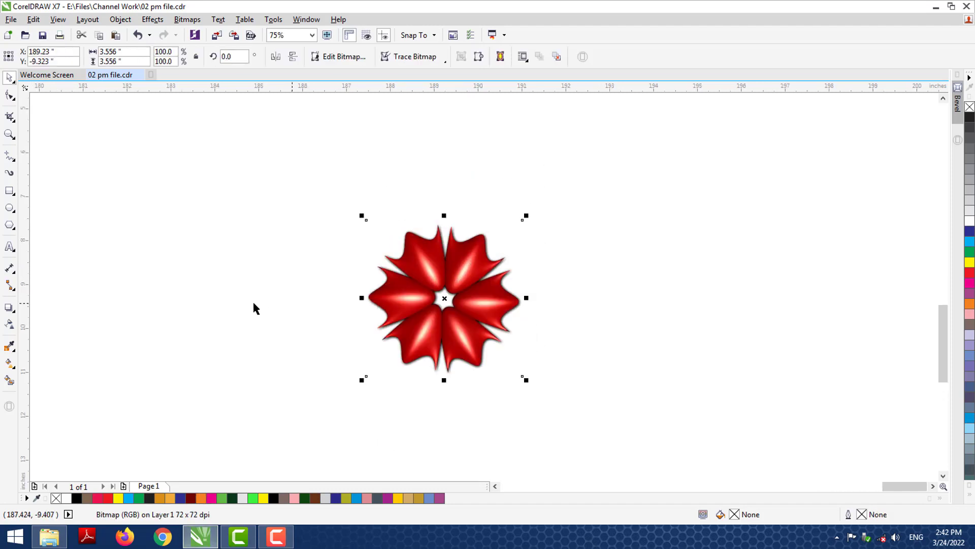
{"action": "left_click", "coordinate": [263, 248]}
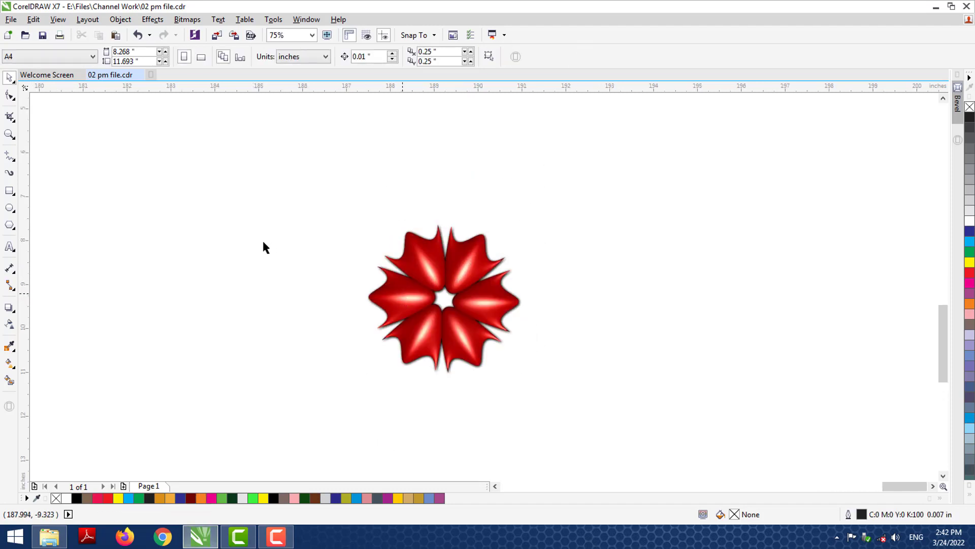
{"action": "left_click", "coordinate": [9, 208]}
{"action": "left_click_drag", "start_coordinate": [412, 266], "coordinate": [484, 343]}
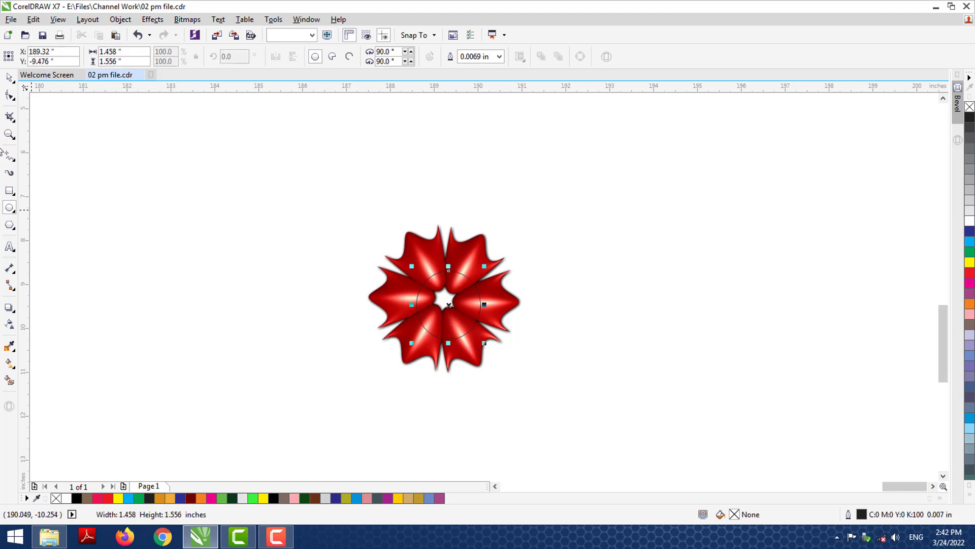
{"action": "key", "text": "space"}
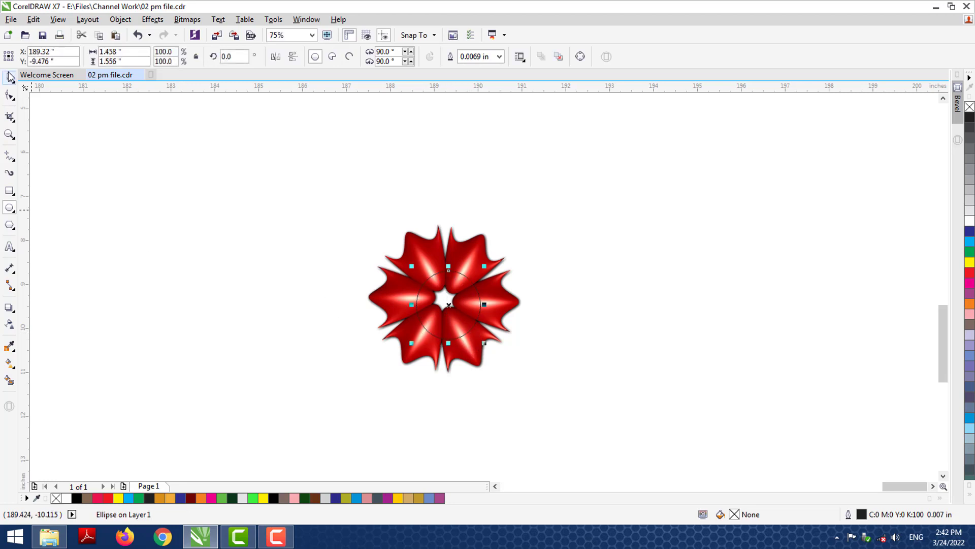
{"action": "left_click", "coordinate": [108, 499]}
{"action": "right_click", "coordinate": [969, 108]}
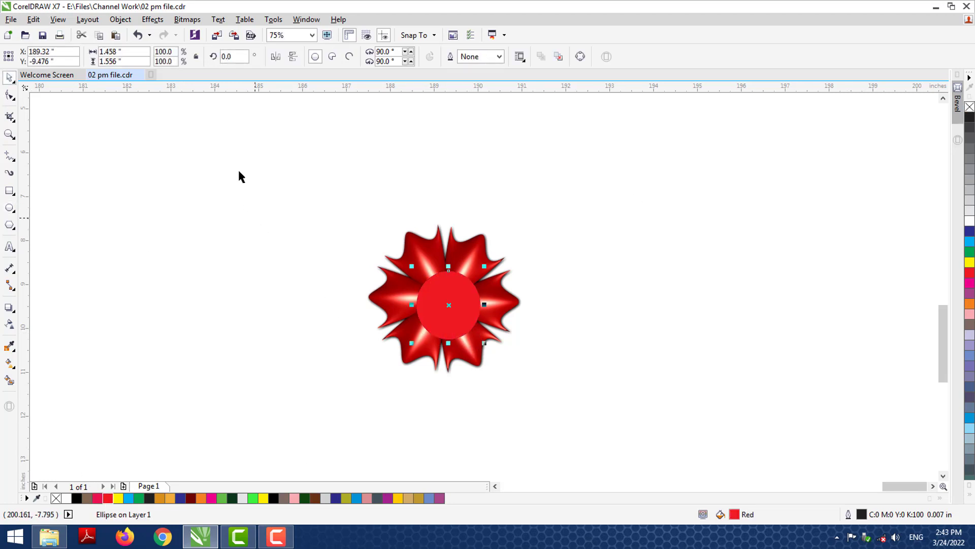
Step: Align the red ellipse and the flower to each other's centers both horizontally and vertically
{"action": "left_click_drag", "start_coordinate": [239, 174], "coordinate": [608, 457]}
{"action": "key", "text": "c"}
{"action": "key", "text": "e"}
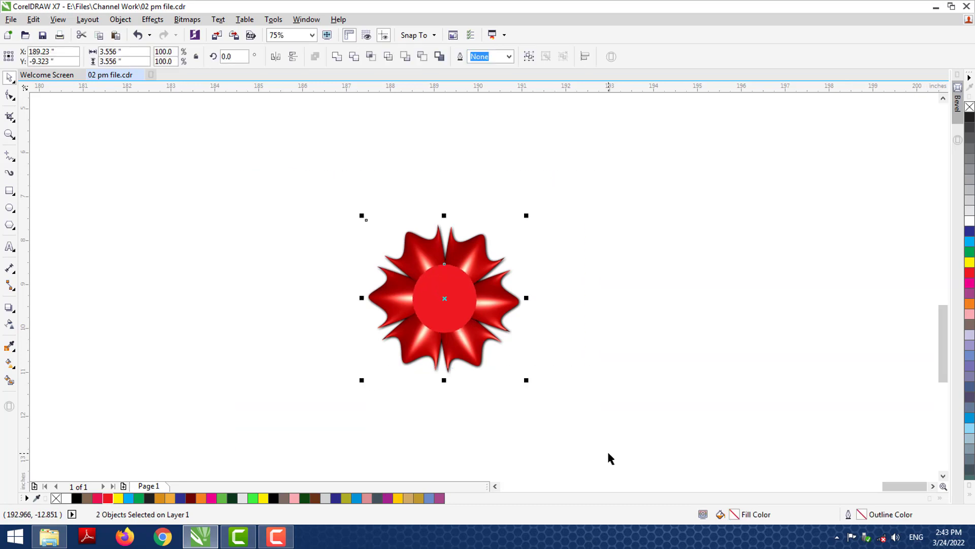
{"action": "left_click", "coordinate": [610, 457]}
Step: Apply a black drop shadow with zero offset, opacity 50 and feather 15 to the red ellipse
{"action": "scroll", "coordinate": [514, 304], "scroll_direction": "up", "scroll_amount": 2}
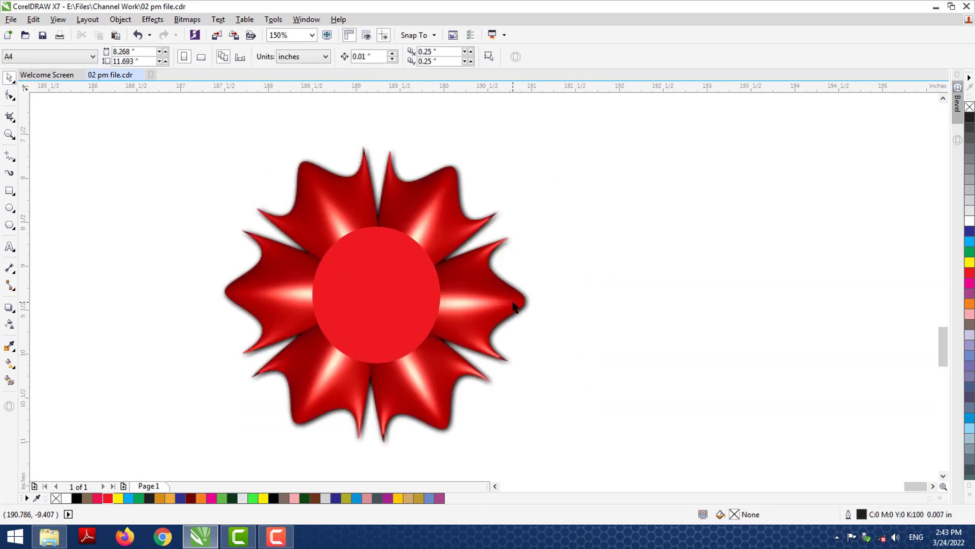
{"action": "left_click", "coordinate": [417, 313]}
{"action": "left_click", "coordinate": [8, 311]}
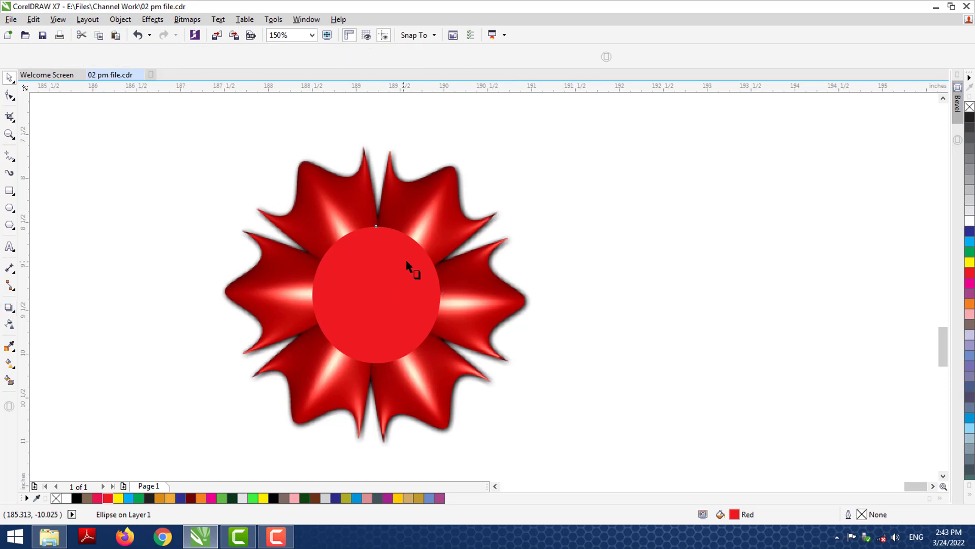
{"action": "left_click_drag", "start_coordinate": [375, 294], "coordinate": [386, 357]}
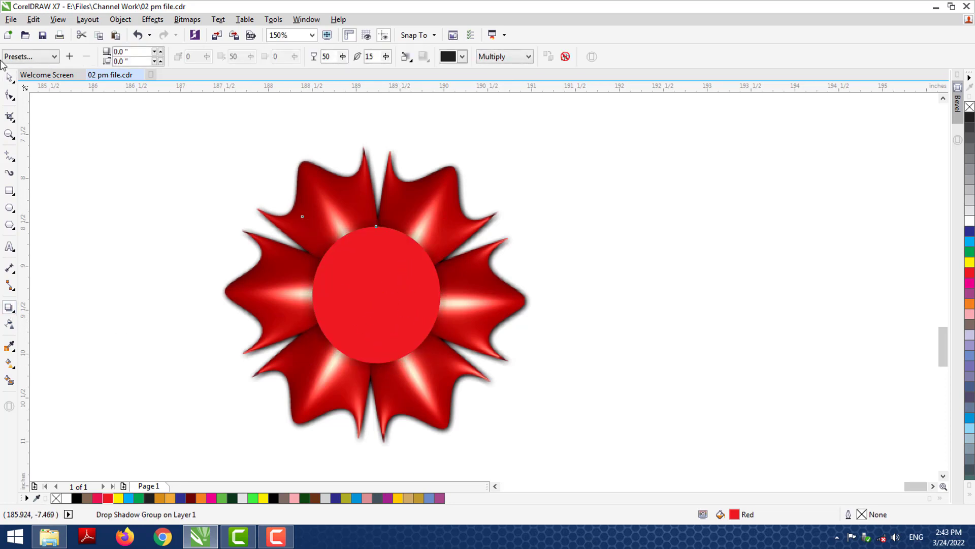
{"action": "left_click", "coordinate": [10, 78]}
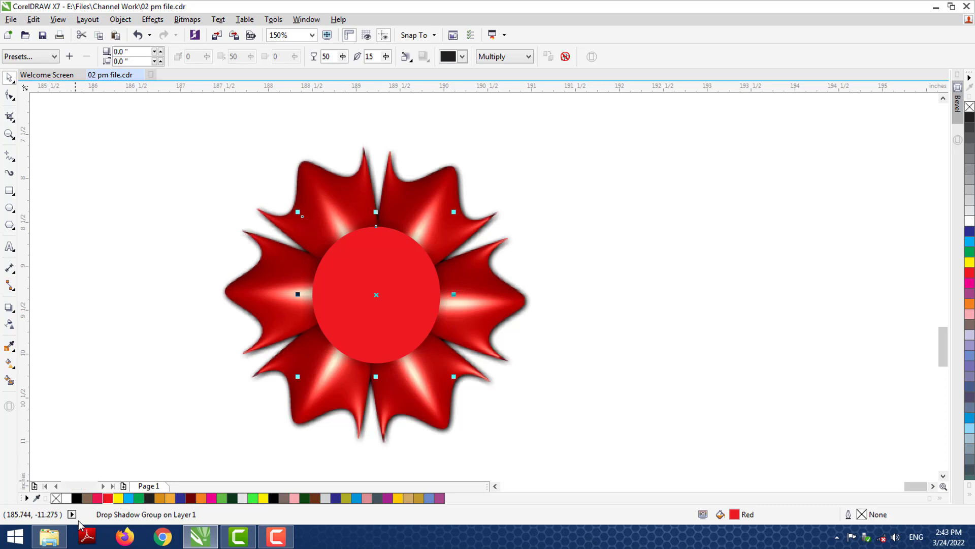
Step: Recolor the central ellipse with the dark red (#B50101) sampled from one of the petals
{"action": "left_click", "coordinate": [9, 348]}
{"action": "left_click", "coordinate": [456, 223]}
{"action": "left_click", "coordinate": [345, 278]}
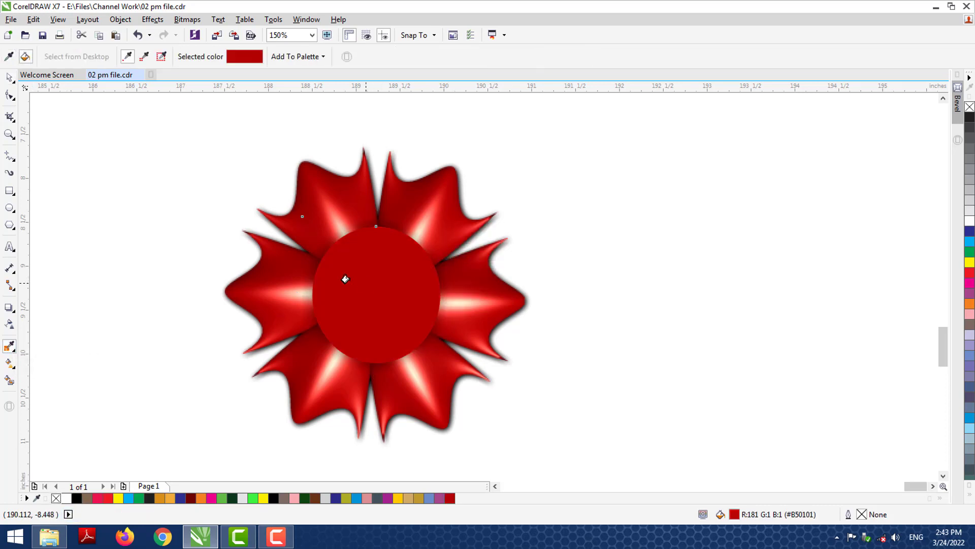
{"action": "left_click", "coordinate": [9, 78]}
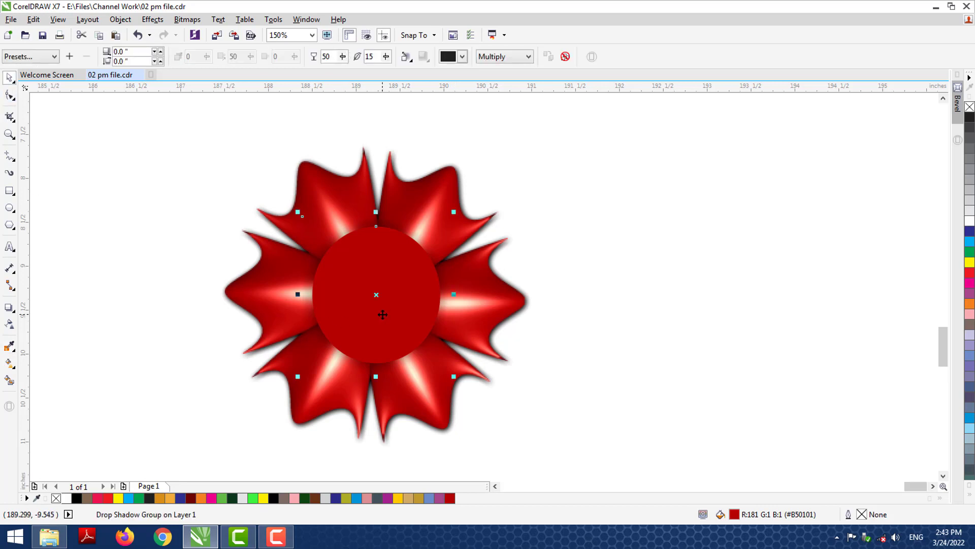
Step: Enlarge the central ellipse proportionally from its center to about 1.66 × 1.77 in
{"action": "left_click", "coordinate": [187, 151]}
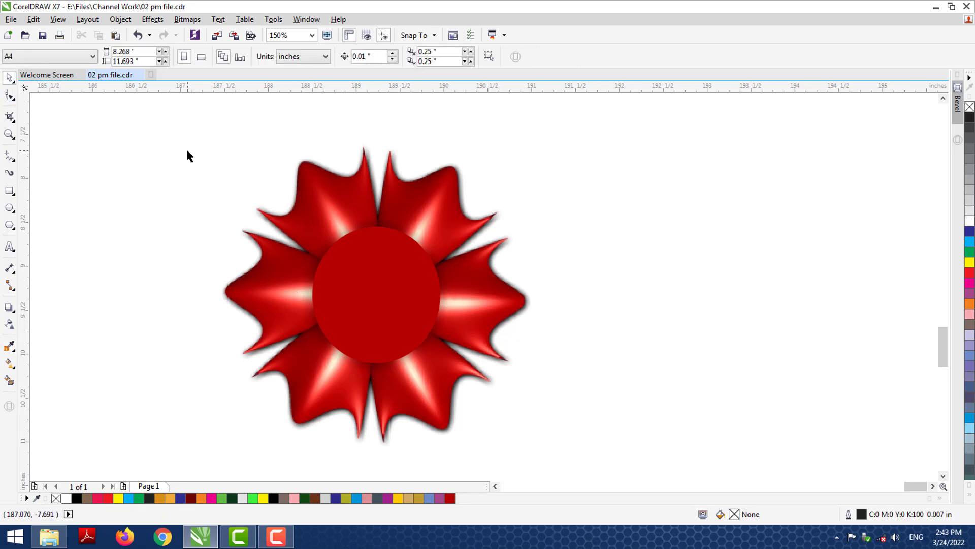
{"action": "left_click", "coordinate": [354, 267]}
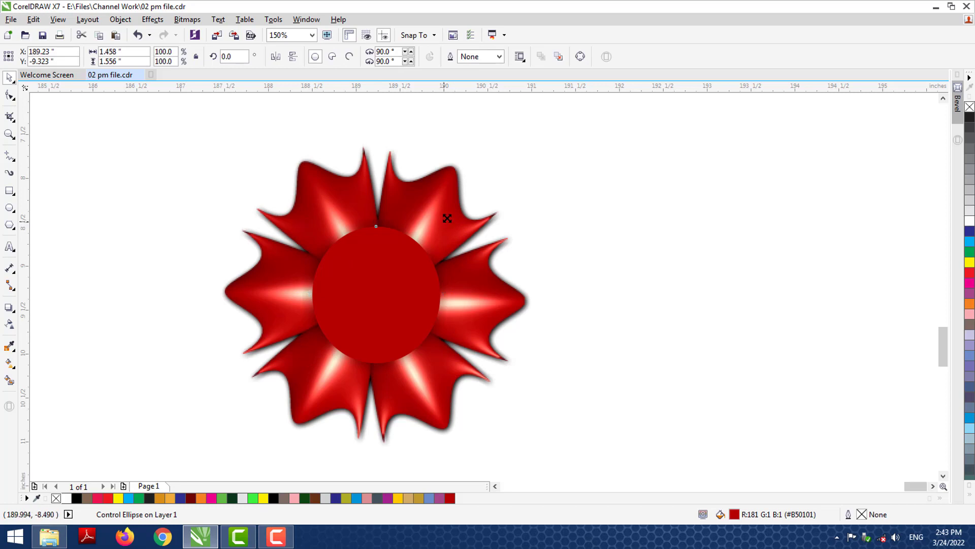
{"action": "left_click_drag", "start_coordinate": [443, 222], "coordinate": [454, 210]}
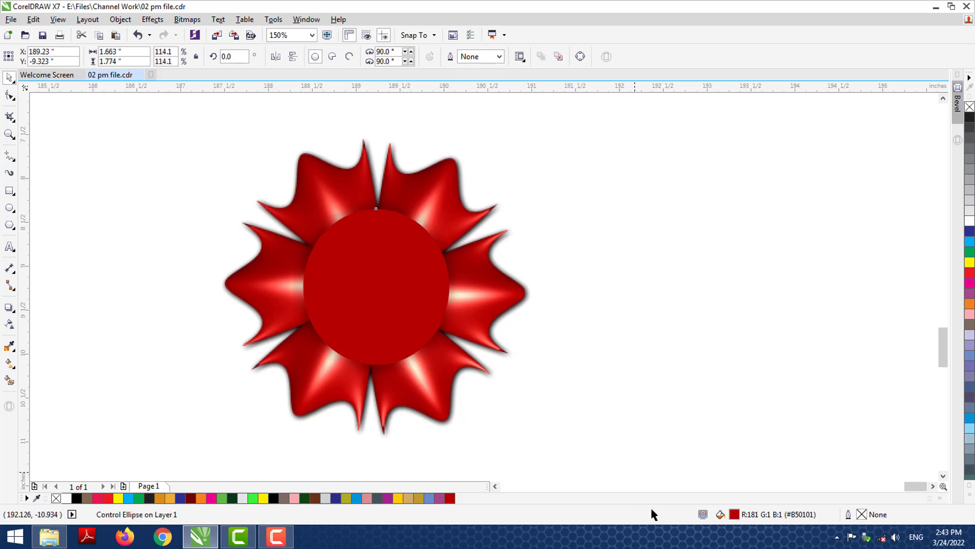
Step: Group the petals, the central ellipse and its shadow into one object
{"action": "key", "text": "ctrl+a"}
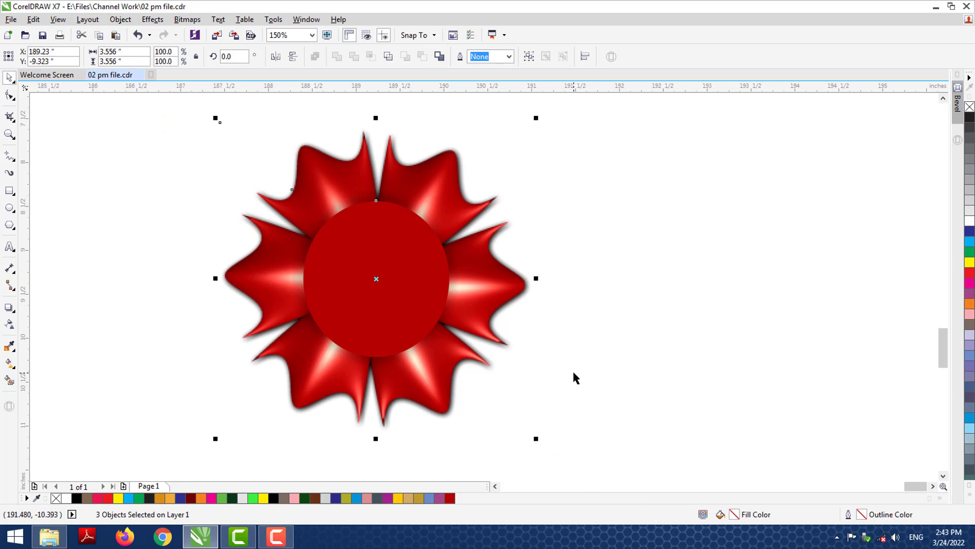
{"action": "key", "text": "ctrl+g"}
{"action": "left_click", "coordinate": [51, 246]}
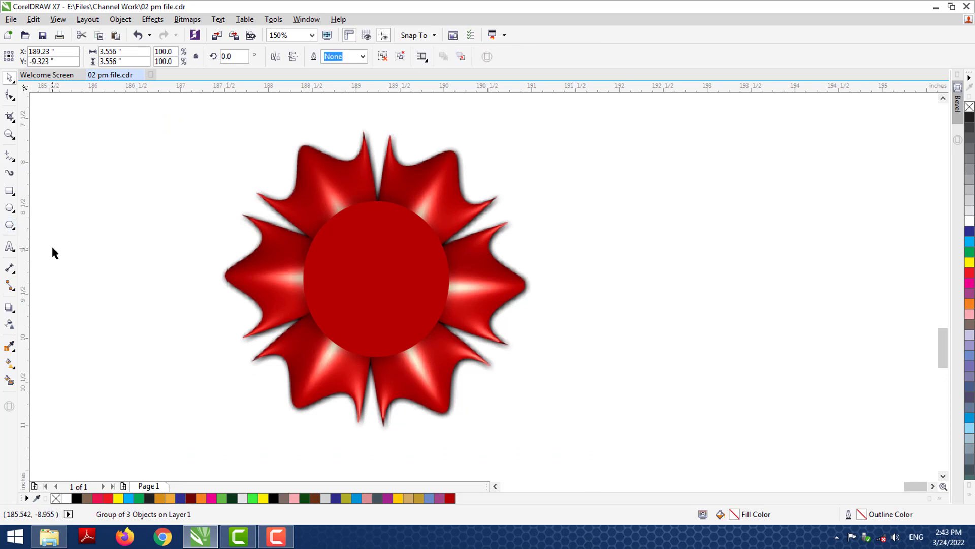
Step: Add the artistic text "00" in the empty area beside the flower and set its font to Impact
{"action": "left_click", "coordinate": [11, 247]}
{"action": "left_click", "coordinate": [56, 322]}
{"action": "type", "text": "00"}
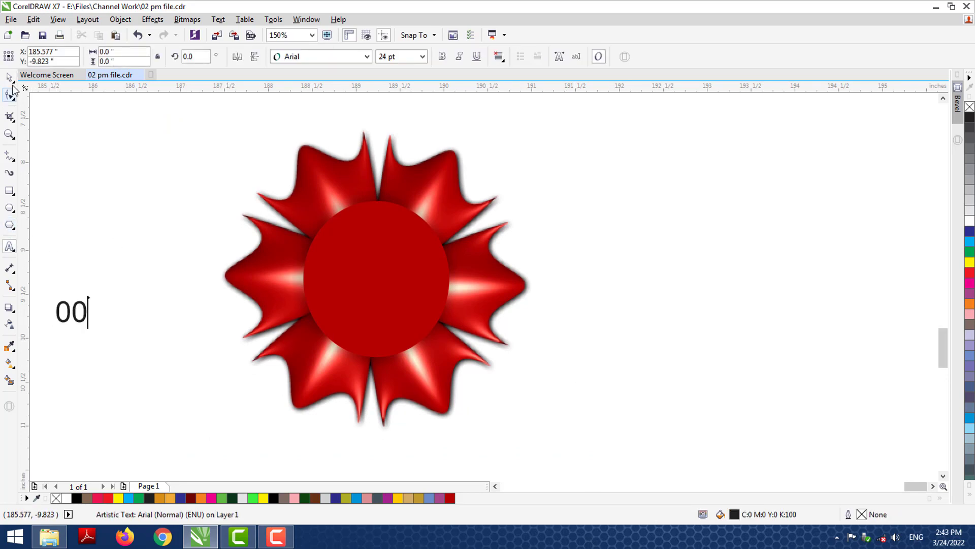
{"action": "key", "text": "ctrl+space"}
{"action": "left_click", "coordinate": [330, 56]}
{"action": "left_click", "coordinate": [330, 115]}
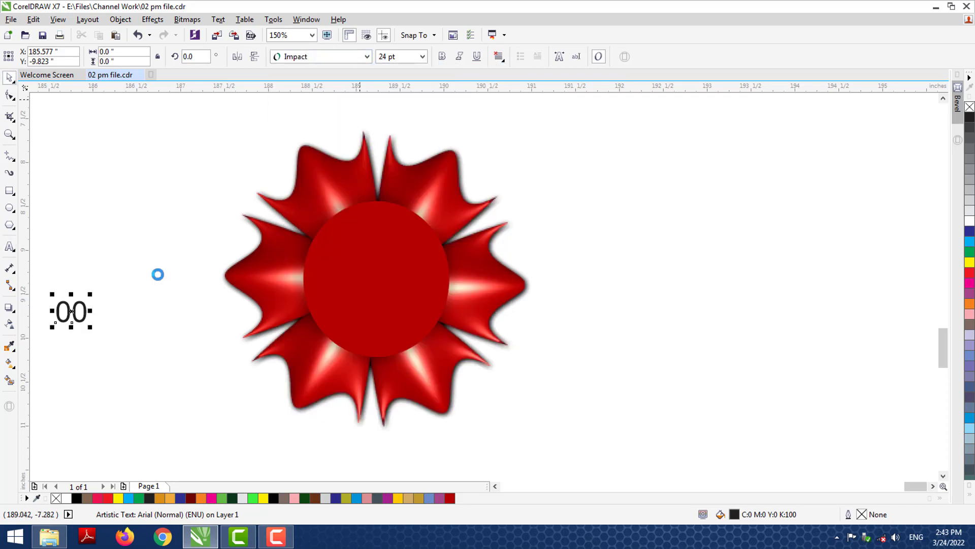
Step: Scale the "00" to about 94 pt in the middle of the flower's ellipse and fill it white
{"action": "left_click_drag", "start_coordinate": [91, 296], "coordinate": [415, 251]}
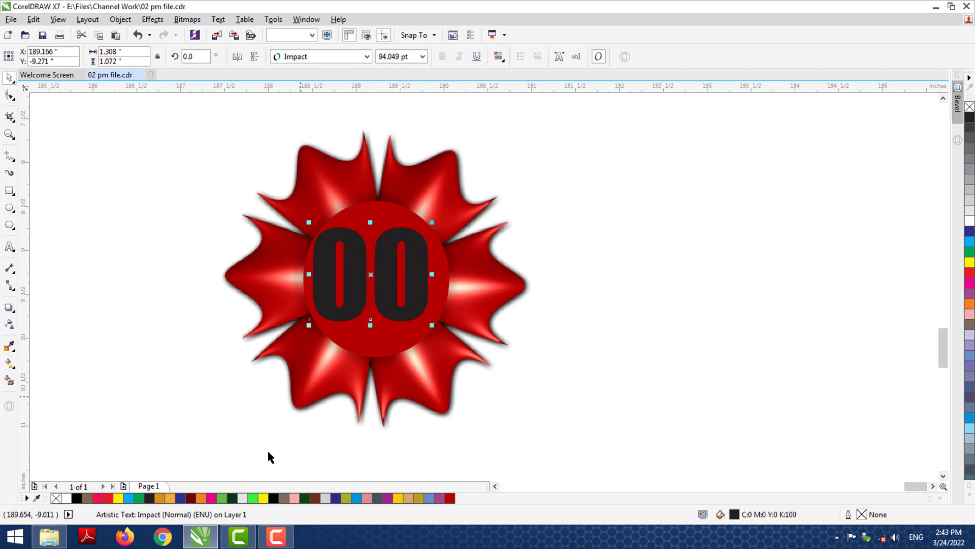
{"action": "left_click", "coordinate": [251, 499]}
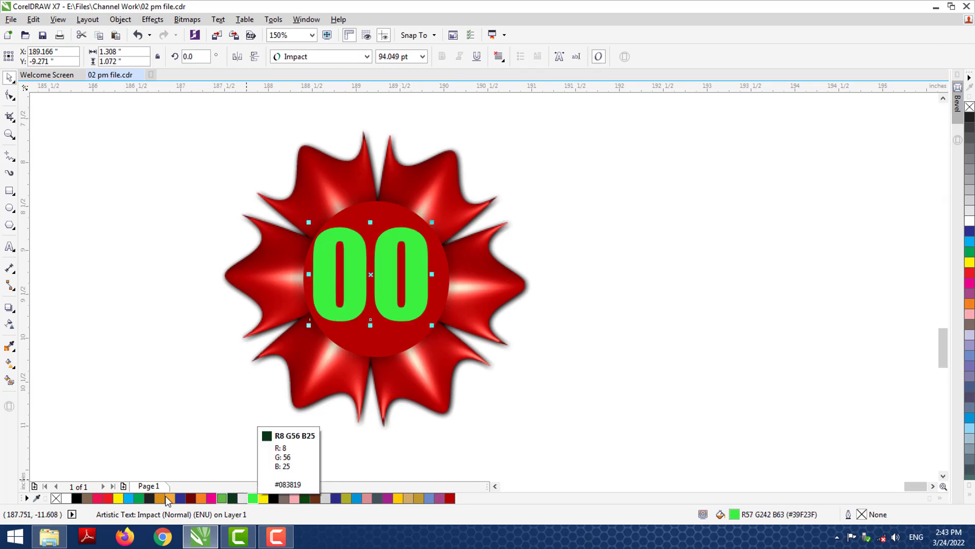
{"action": "left_click", "coordinate": [67, 497]}
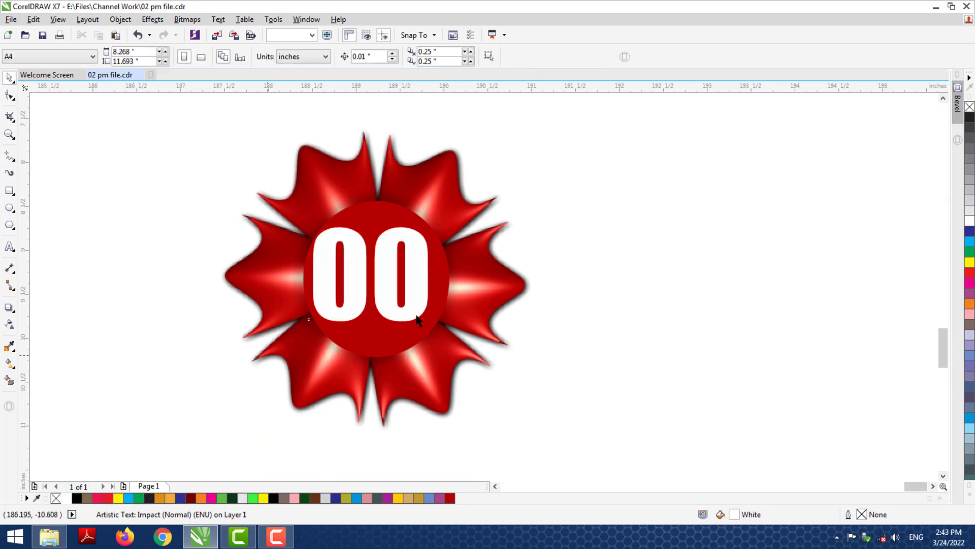
{"action": "left_click_drag", "start_coordinate": [382, 281], "coordinate": [390, 291]}
Step: Place four copies of the flower and its number in a horizontal row to the right of the original
{"action": "scroll", "coordinate": [390, 292], "scroll_direction": "down", "scroll_amount": 2}
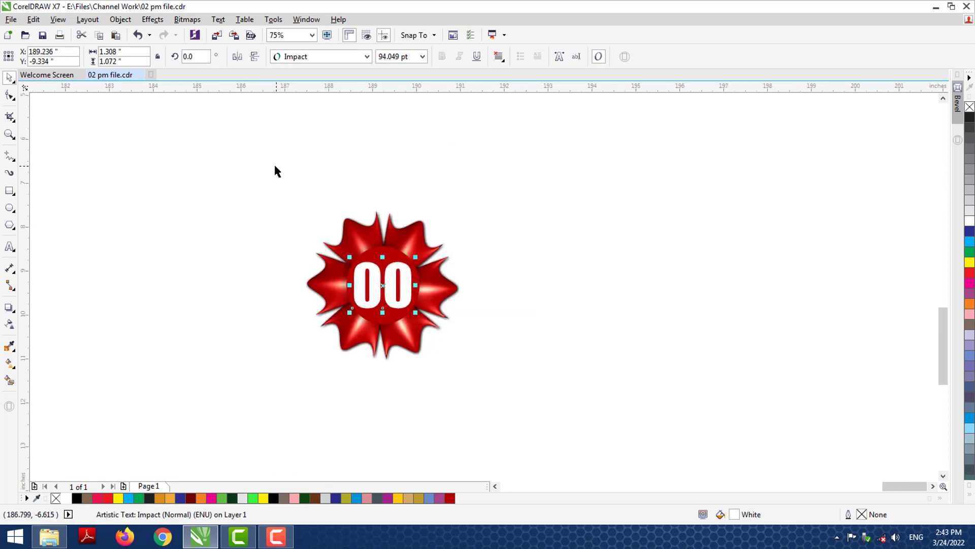
{"action": "left_click_drag", "start_coordinate": [275, 167], "coordinate": [546, 422]}
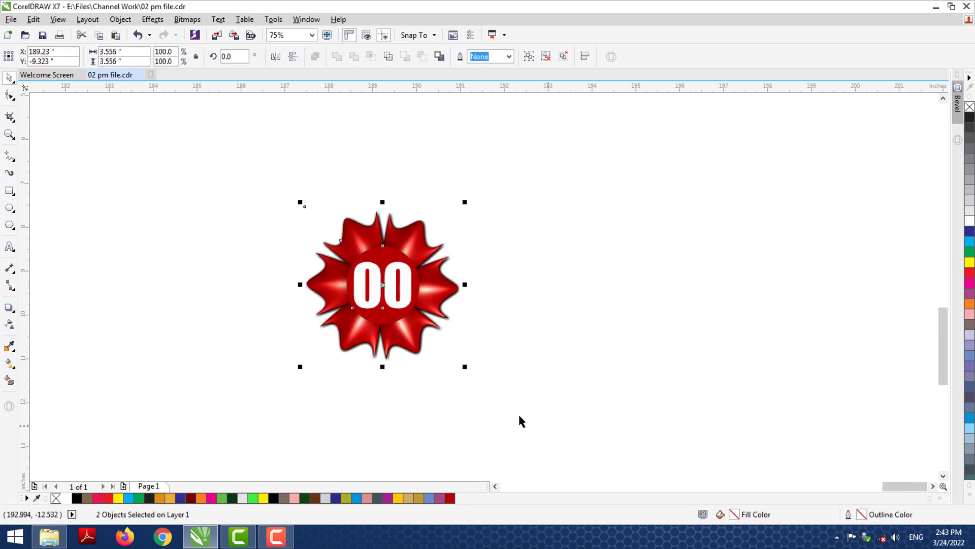
{"action": "left_click_drag", "start_coordinate": [399, 336], "coordinate": [883, 339]}
{"action": "right_click", "coordinate": [516, 337]}
{"action": "right_click", "coordinate": [764, 335]}
{"action": "right_click", "coordinate": [884, 339]}
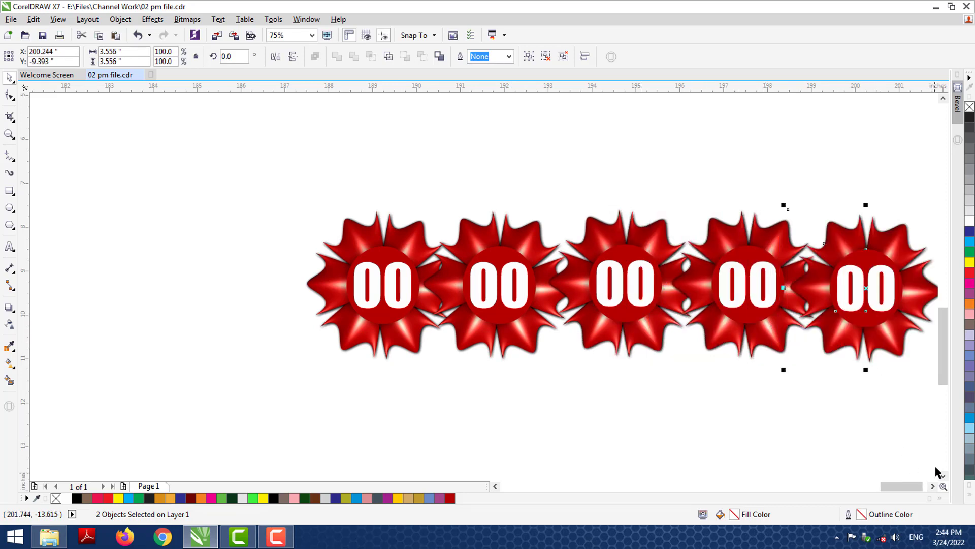
Step: Add a fifth copy of the numbered flower at the row's right end and nudge it into line
{"action": "left_click", "coordinate": [934, 486]}
{"action": "left_click", "coordinate": [934, 486]}
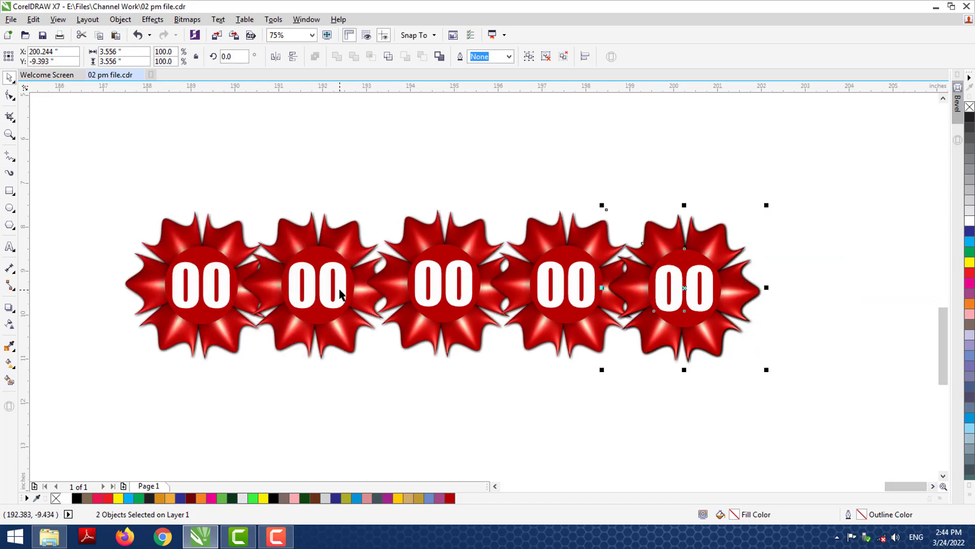
{"action": "left_click_drag", "start_coordinate": [694, 306], "coordinate": [822, 312]}
{"action": "right_click", "coordinate": [823, 312]}
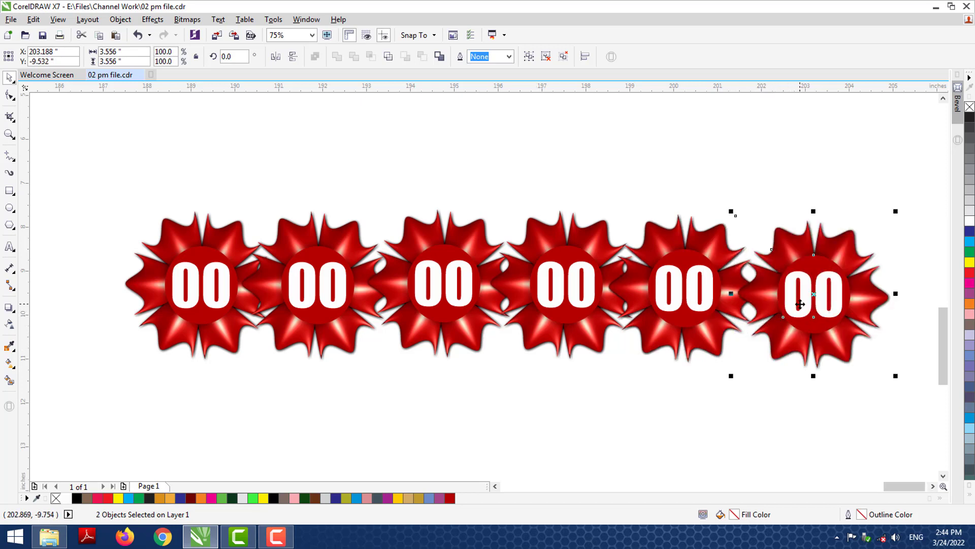
{"action": "left_click_drag", "start_coordinate": [800, 304], "coordinate": [791, 299]}
{"action": "left_click", "coordinate": [658, 413]}
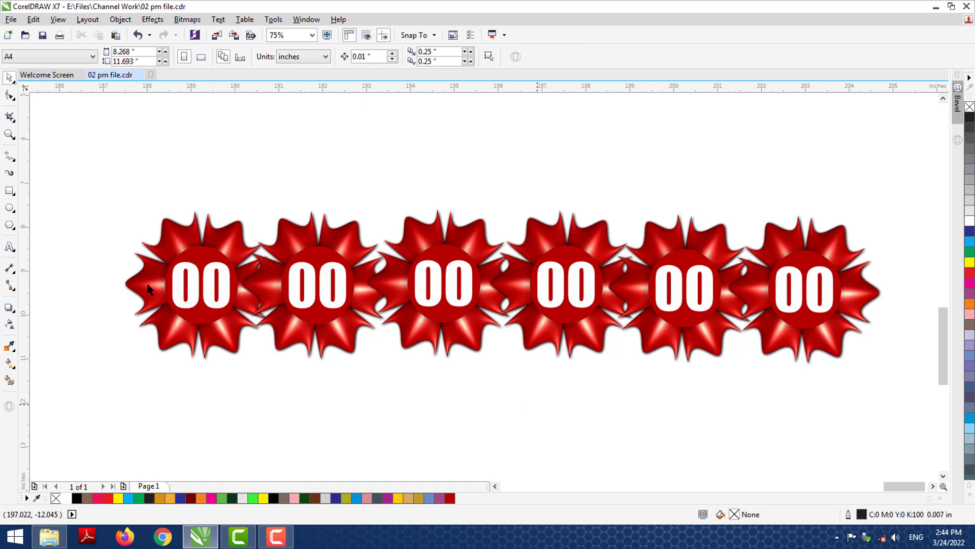
Step: Shorten the first flower's text to a single "0" and center it horizontally on the flower
{"action": "double_click", "coordinate": [202, 286]}
{"action": "key", "text": "Delete"}
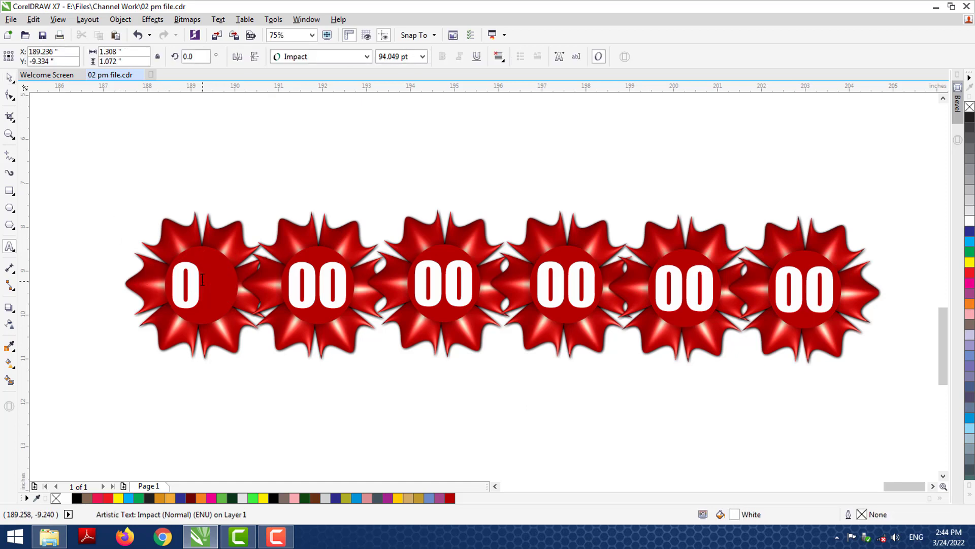
{"action": "left_click", "coordinate": [9, 77]}
{"action": "left_click_drag", "start_coordinate": [63, 130], "coordinate": [305, 410]}
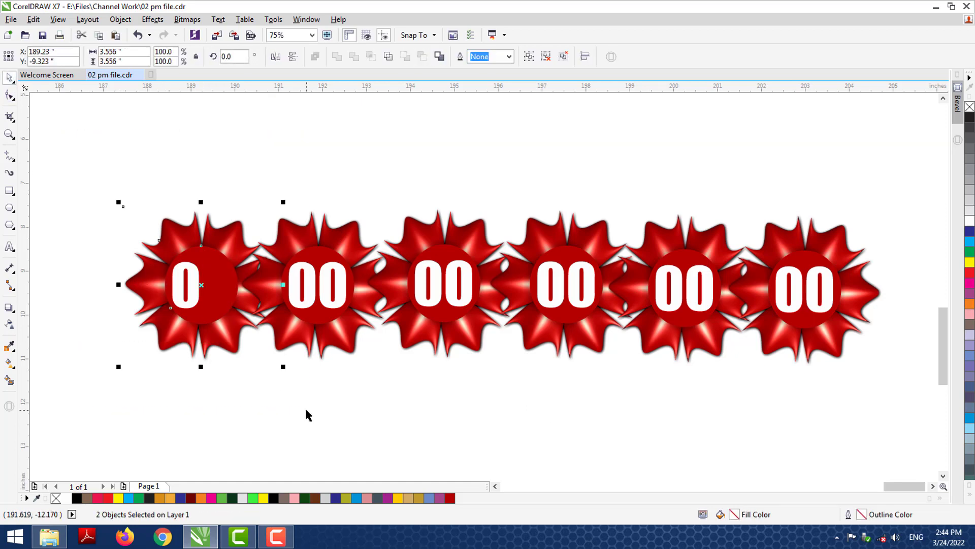
{"action": "key", "text": "c"}
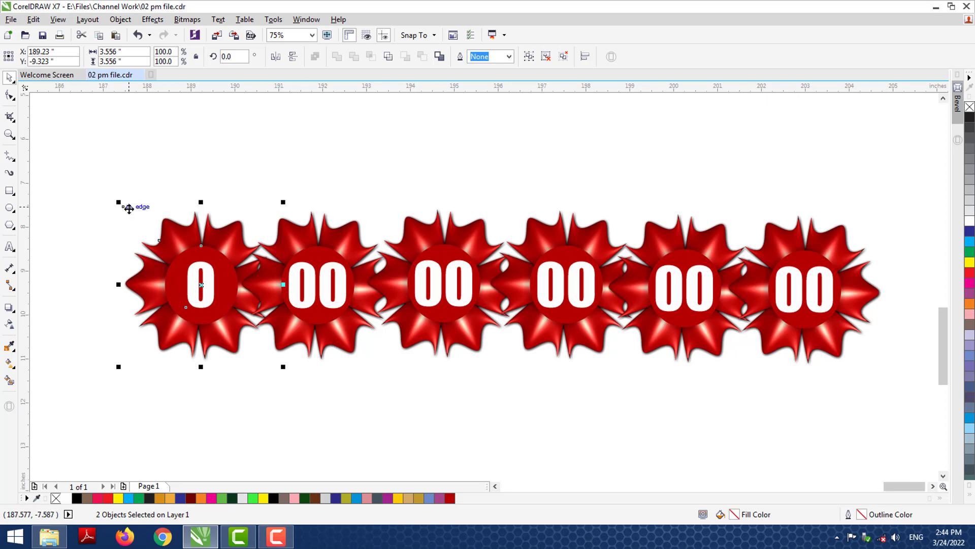
Step: Enlarge the first flower with its digit to about 4.75 in wide and group them
{"action": "left_click_drag", "start_coordinate": [118, 203], "coordinate": [63, 147]}
{"action": "mouse_move", "coordinate": [192, 270]}
{"action": "left_mouse_down"}
{"action": "mouse_move", "coordinate": [187, 297]}
{"action": "mouse_move", "coordinate": [199, 272]}
{"action": "left_mouse_up"}
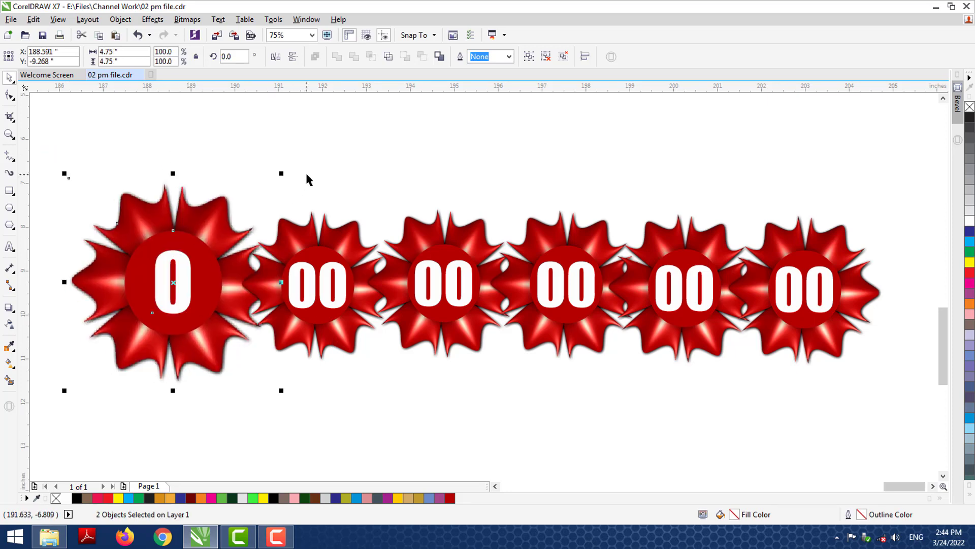
{"action": "key", "text": "ctrl+g"}
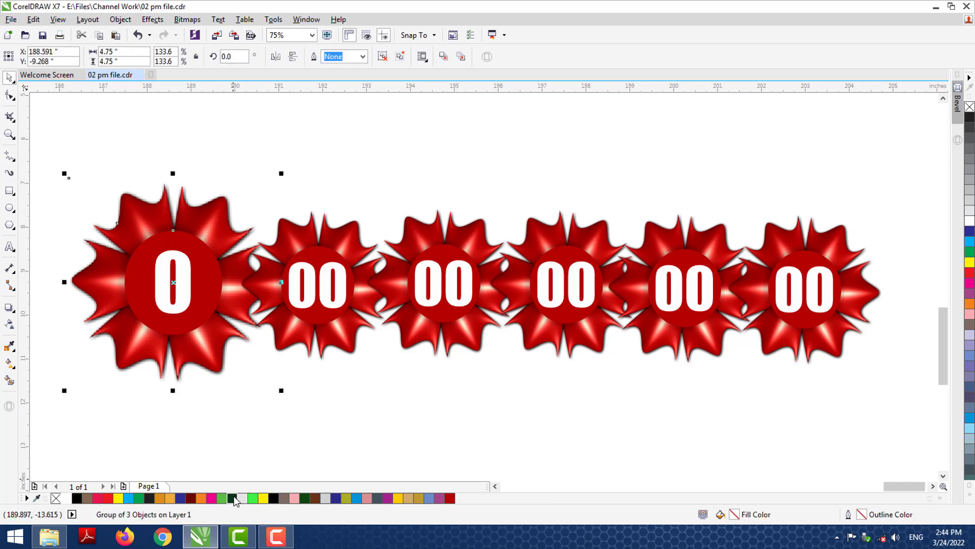
Step: Change the fill of the first flower's central ellipse to dark green
{"action": "left_click", "coordinate": [233, 498]}
{"action": "left_click", "coordinate": [85, 154]}
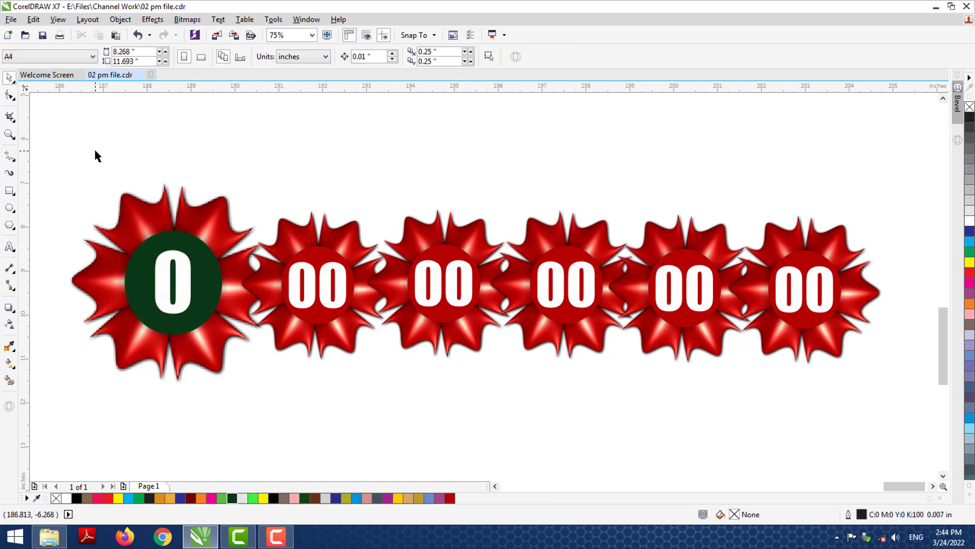
Step: Duplicate the whole flower row straight down four times at about 4 in spacing to make five stacked rows
{"action": "left_click_drag", "start_coordinate": [59, 120], "coordinate": [891, 428]}
{"action": "scroll", "coordinate": [614, 384], "scroll_direction": "down", "scroll_amount": 1}
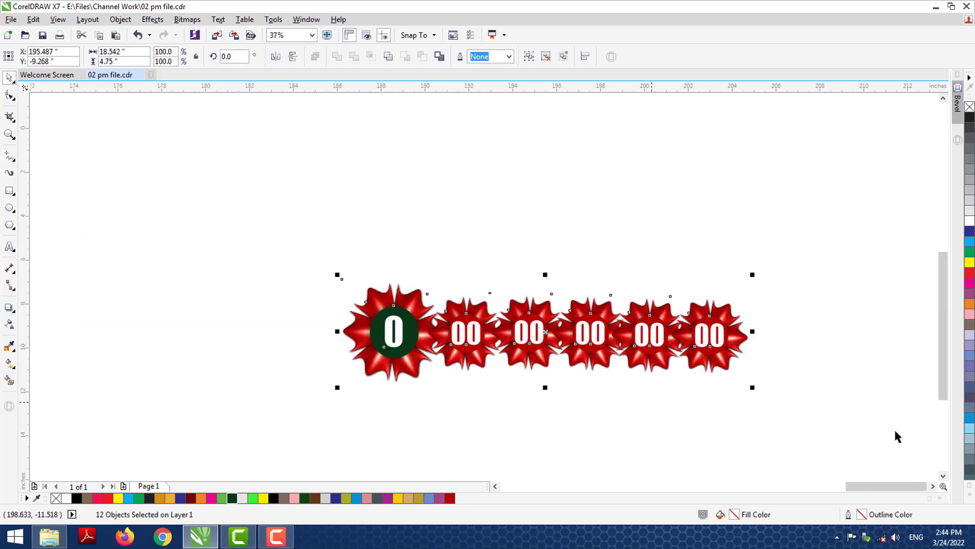
{"action": "left_click", "coordinate": [943, 476]}
{"action": "left_click", "coordinate": [943, 477]}
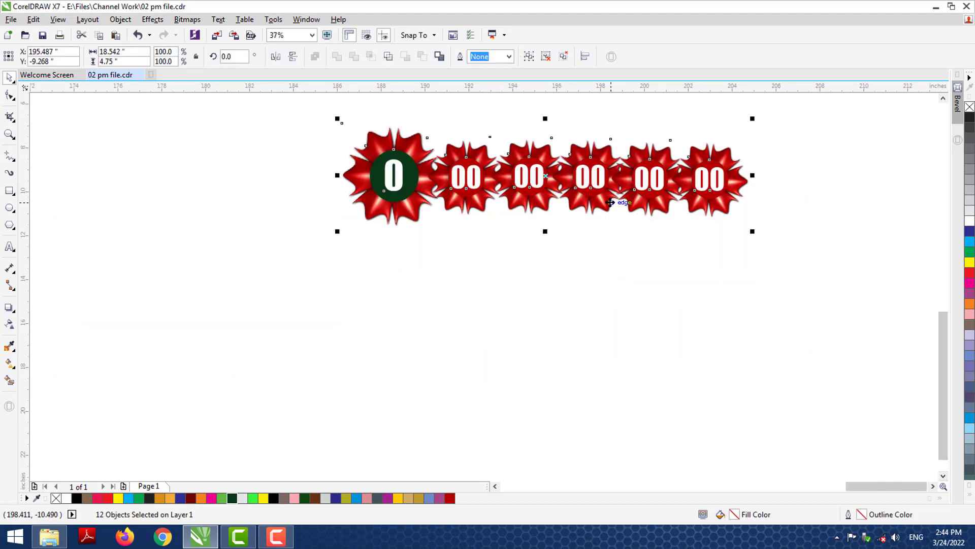
{"action": "left_click_drag", "start_coordinate": [609, 214], "coordinate": [610, 289]}
{"action": "key", "text": "ctrl+r"}
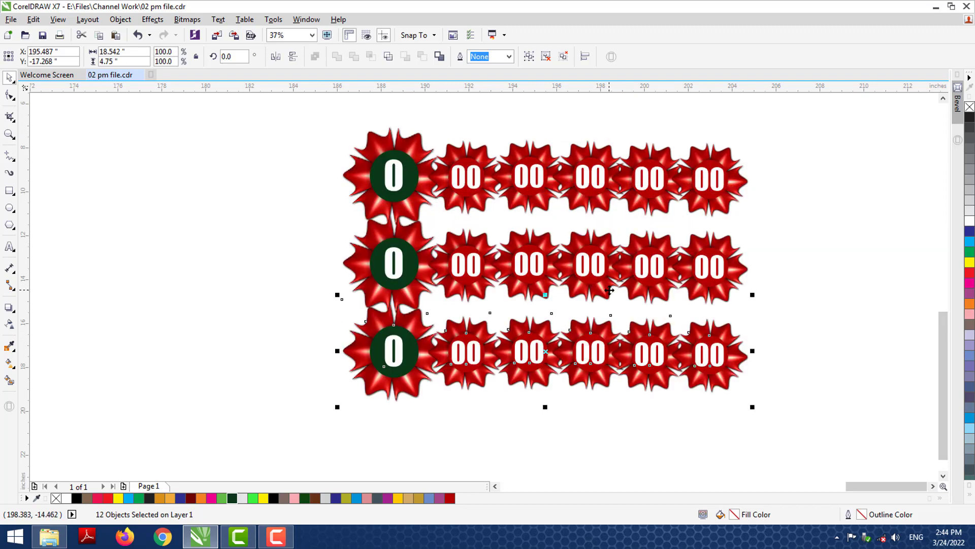
{"action": "key", "text": "ctrl+r"}
{"action": "key", "text": "ctrl+r"}
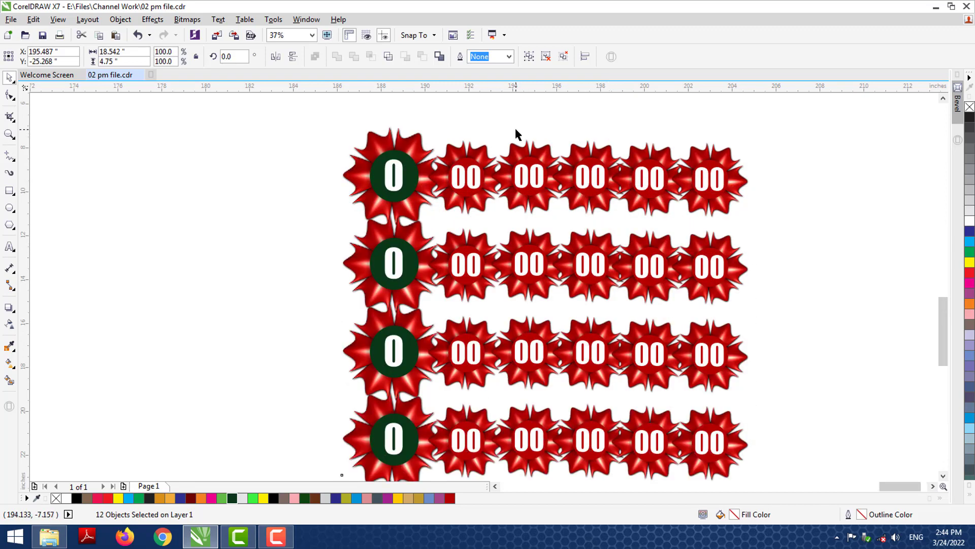
Step: Change the top row's large green-centered number to 4 and its first two small flower numbers to 44 and 45
{"action": "scroll", "coordinate": [514, 127], "scroll_direction": "up", "scroll_amount": 2}
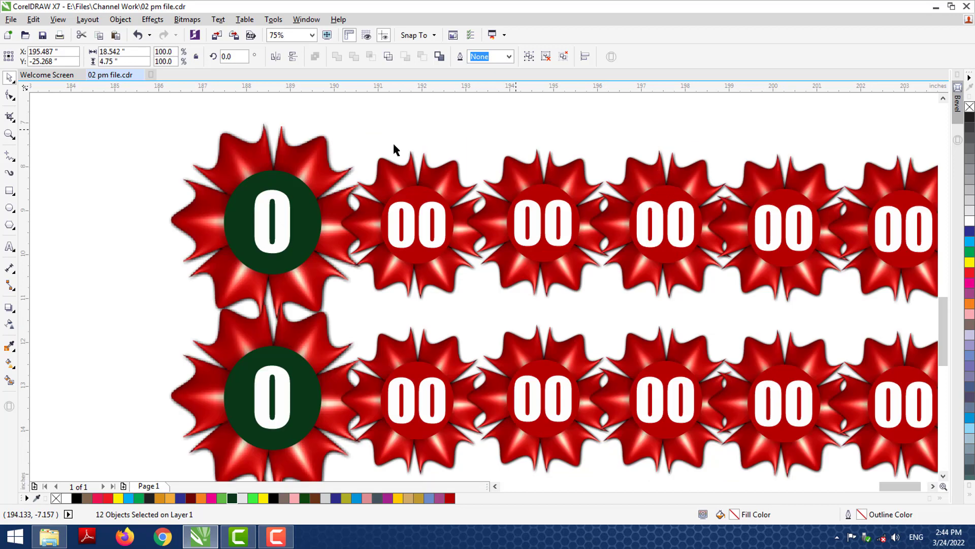
{"action": "double_click", "coordinate": [276, 200]}
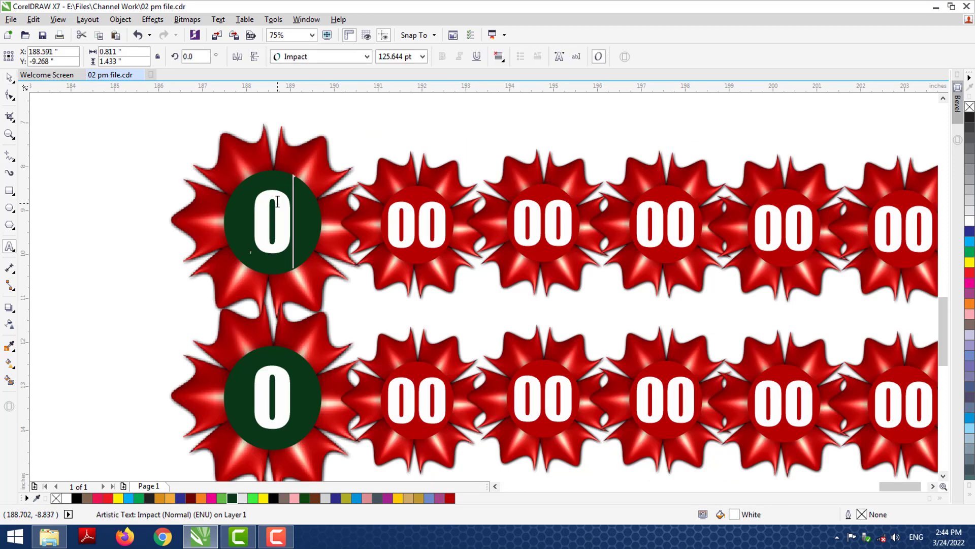
{"action": "double_click", "coordinate": [277, 201]}
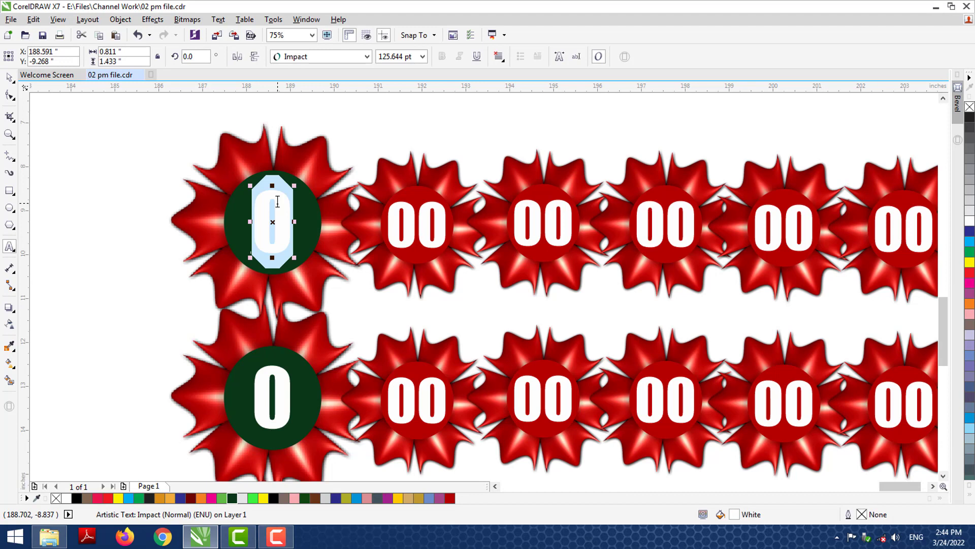
{"action": "type", "text": "4"}
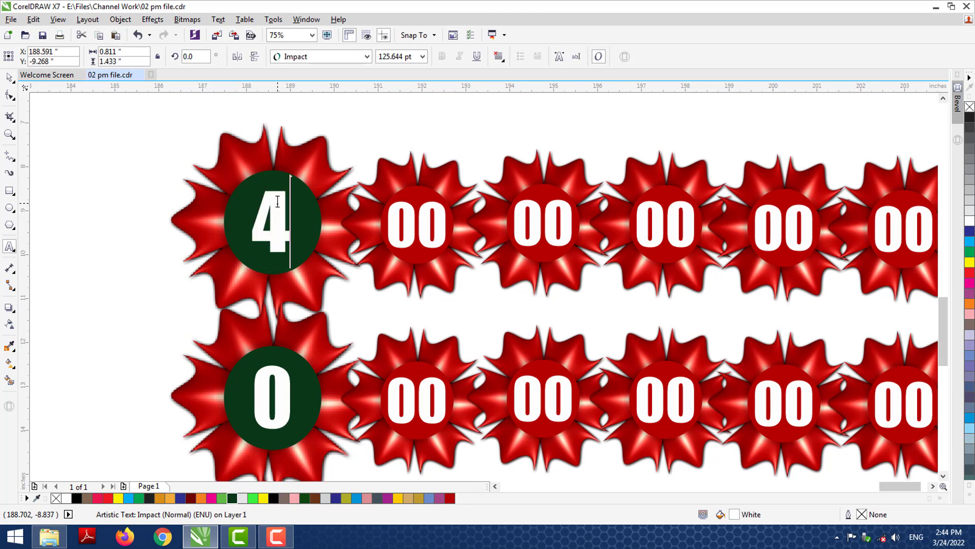
{"action": "double_click", "coordinate": [419, 220]}
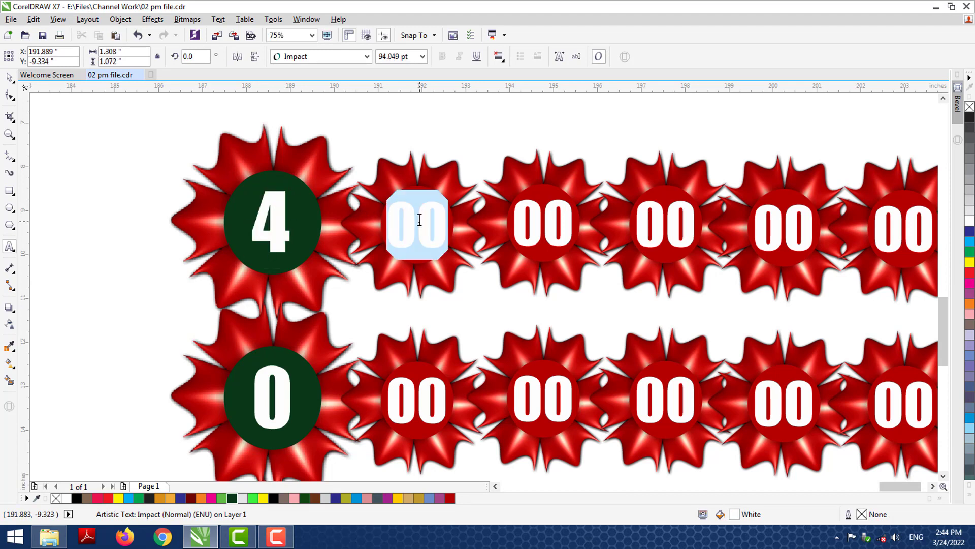
{"action": "type", "text": "44"}
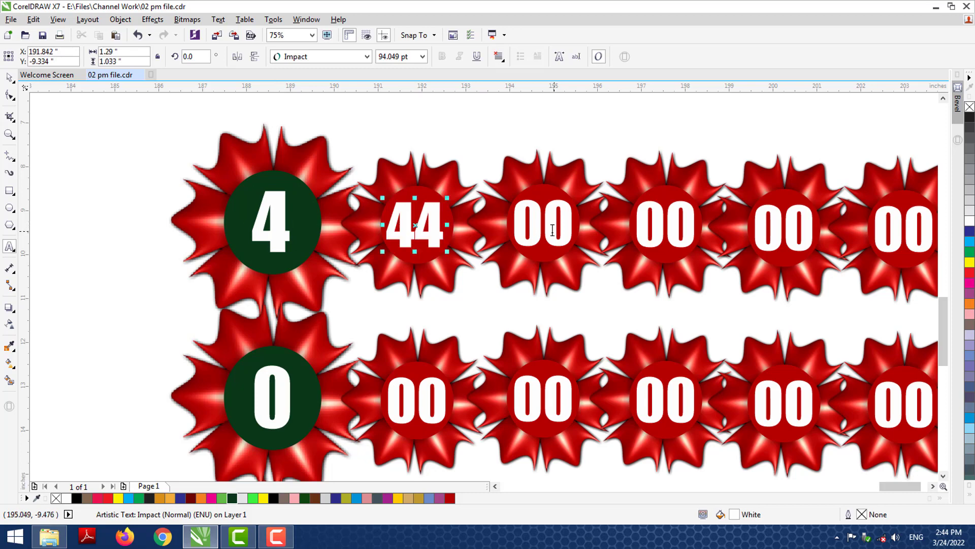
{"action": "double_click", "coordinate": [552, 230]}
{"action": "type", "text": "45"}
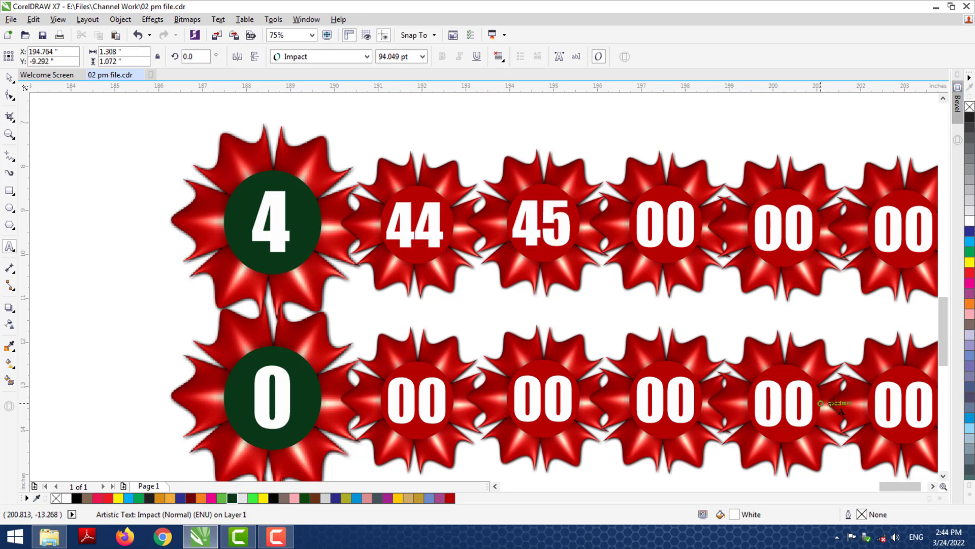
Step: Replace the last three placeholder numbers in the top row with 49, 46 and 40
{"action": "left_click", "coordinate": [933, 486]}
{"action": "left_click", "coordinate": [933, 486]}
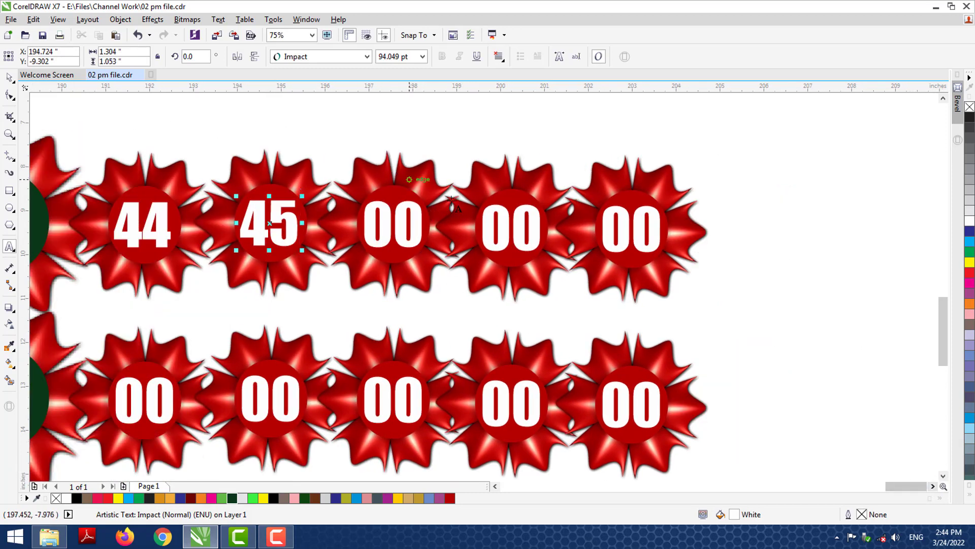
{"action": "scroll", "coordinate": [458, 193], "scroll_direction": "up", "scroll_amount": 2}
{"action": "double_click", "coordinate": [379, 235]}
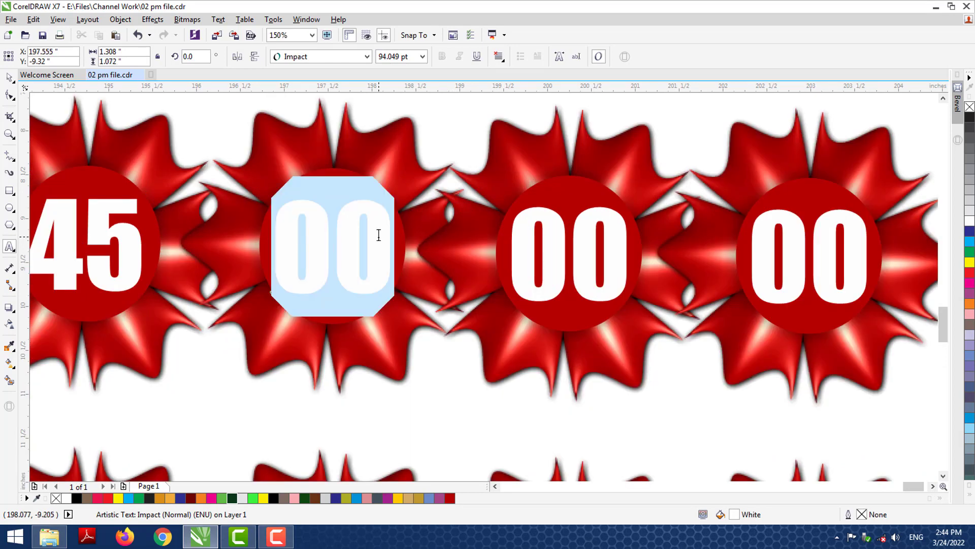
{"action": "type", "text": "49"}
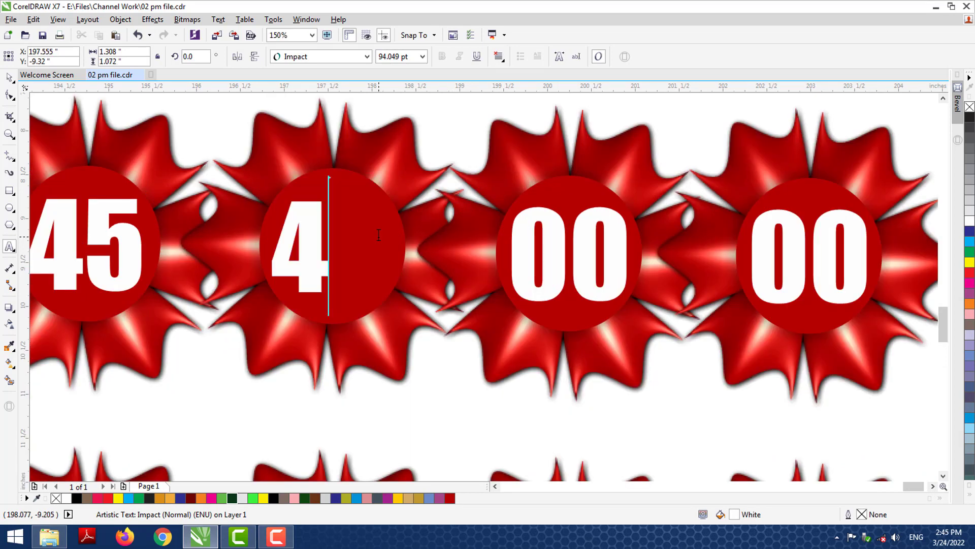
{"action": "left_click", "coordinate": [555, 242]}
{"action": "double_click", "coordinate": [554, 241]}
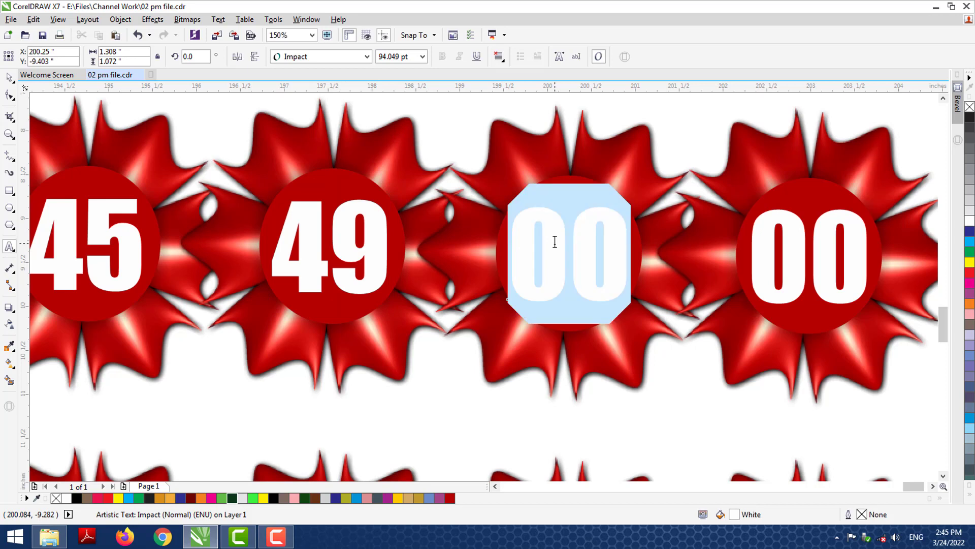
{"action": "type", "text": "46"}
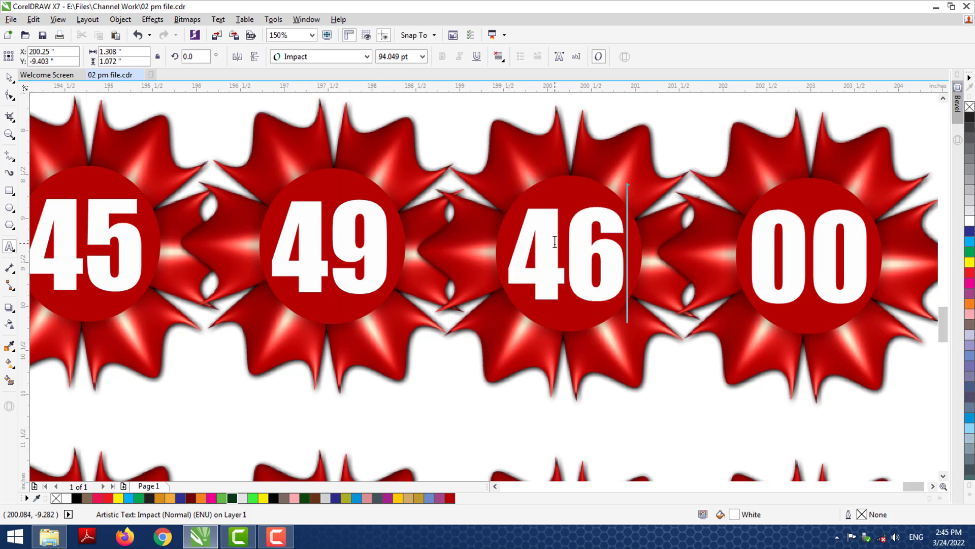
{"action": "double_click", "coordinate": [815, 265]}
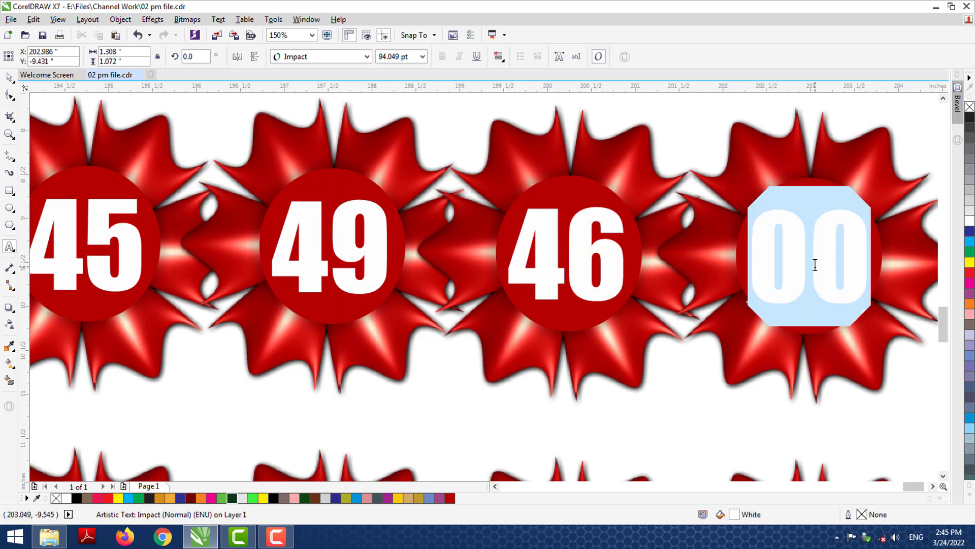
{"action": "type", "text": "40"}
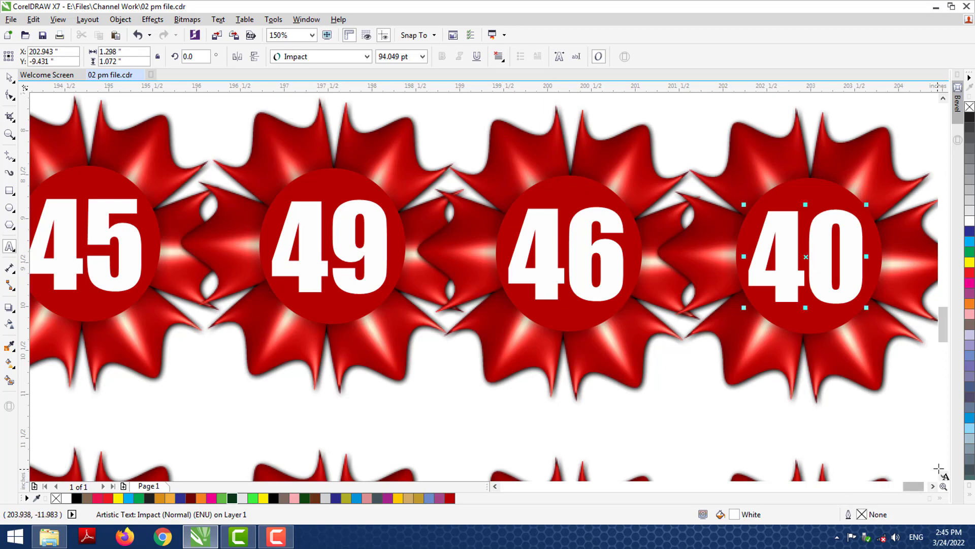
Step: Change the second row's large green-centered number to 5 and its first small flower number to 54
{"action": "left_click", "coordinate": [944, 476]}
{"action": "scroll", "coordinate": [943, 476], "scroll_direction": "down", "scroll_amount": 5}
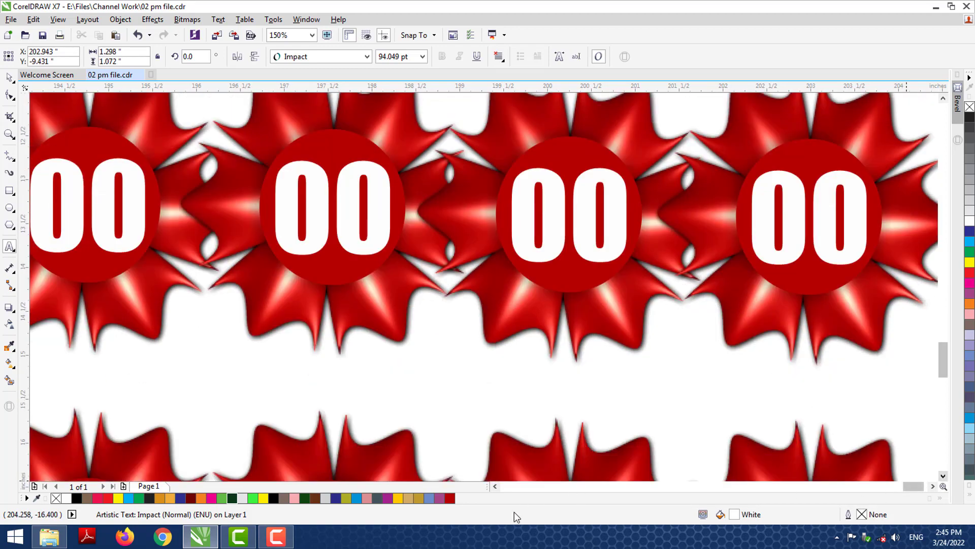
{"action": "left_click", "coordinate": [495, 486]}
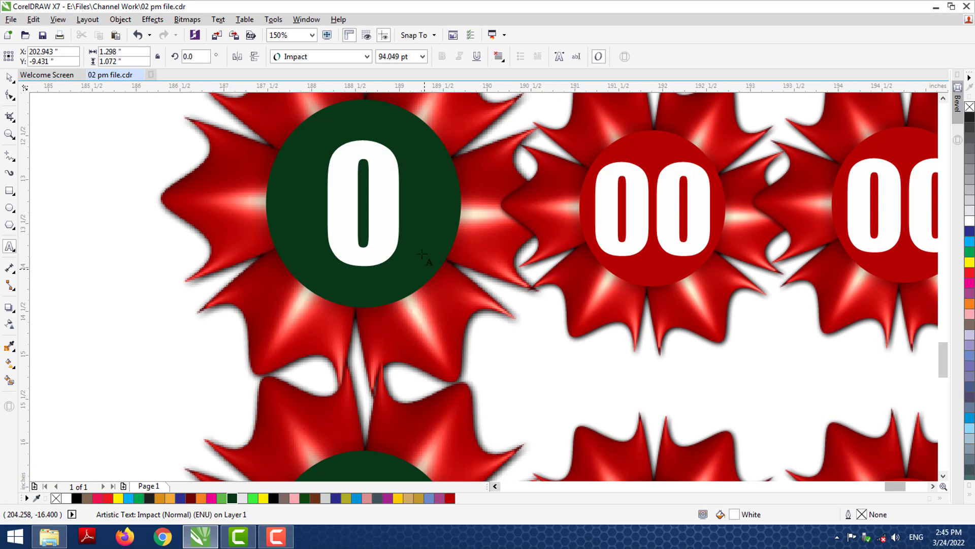
{"action": "double_click", "coordinate": [379, 211]}
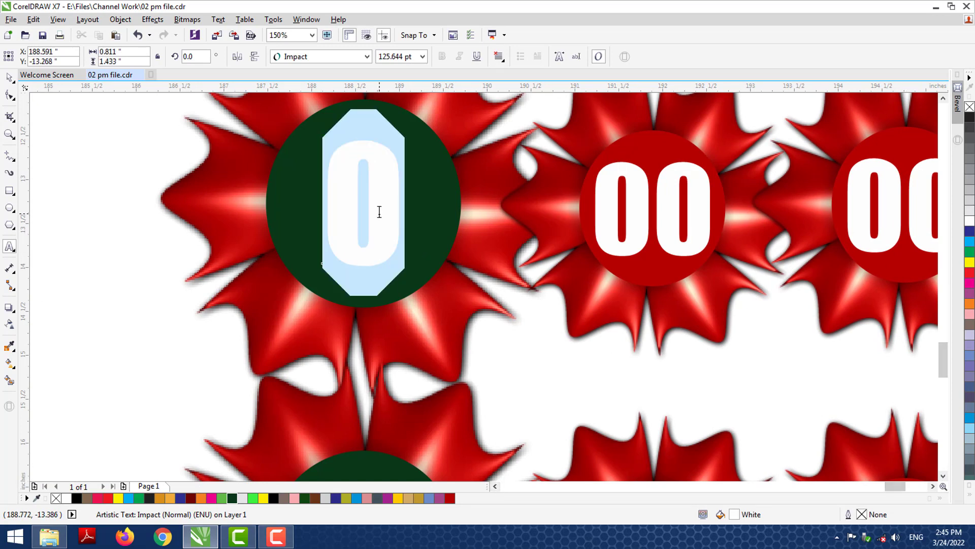
{"action": "type", "text": "5"}
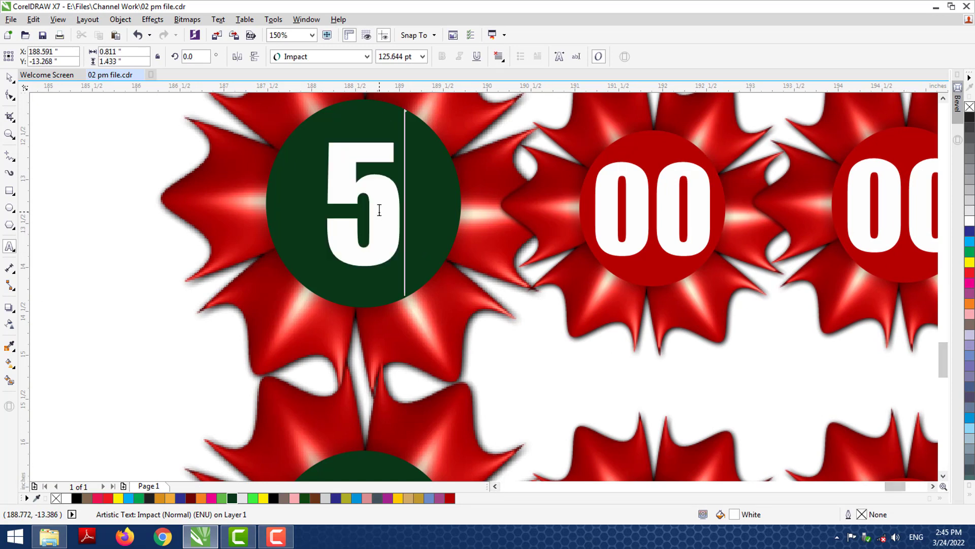
{"action": "double_click", "coordinate": [663, 207]}
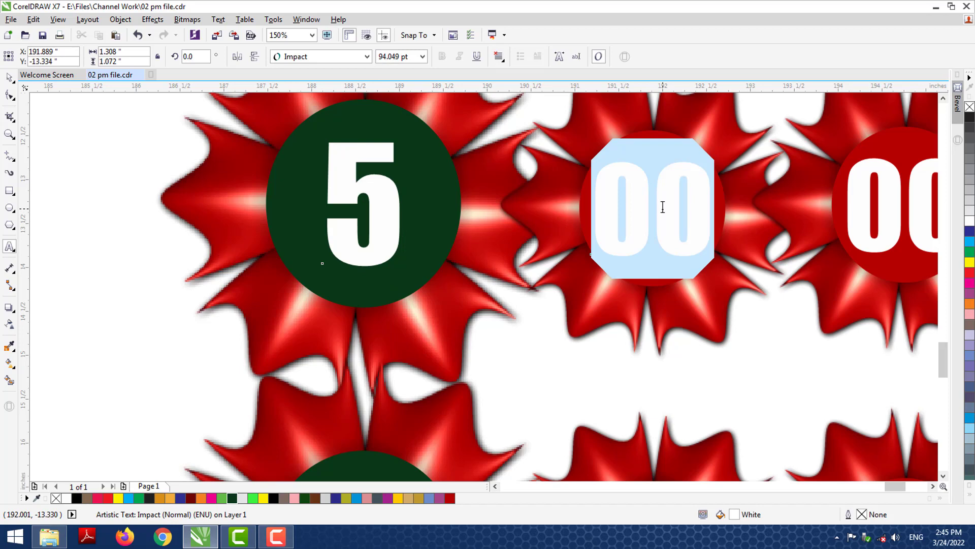
{"action": "type", "text": "54"}
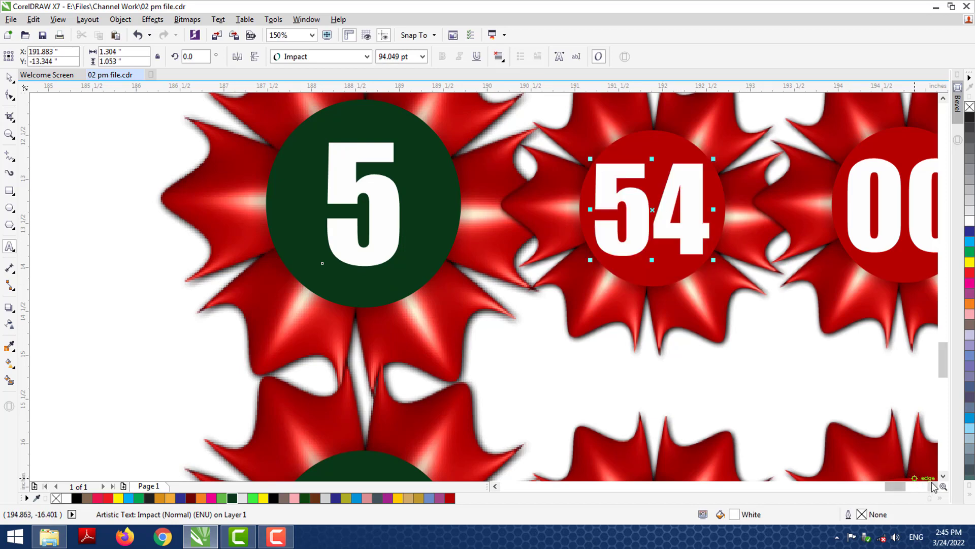
Step: Replace the placeholders on the second row's second and third small flowers with 55 and 59
{"action": "key", "text": "Escape"}
{"action": "scroll", "coordinate": [370, 205], "scroll_direction": "right", "scroll_amount": 10}
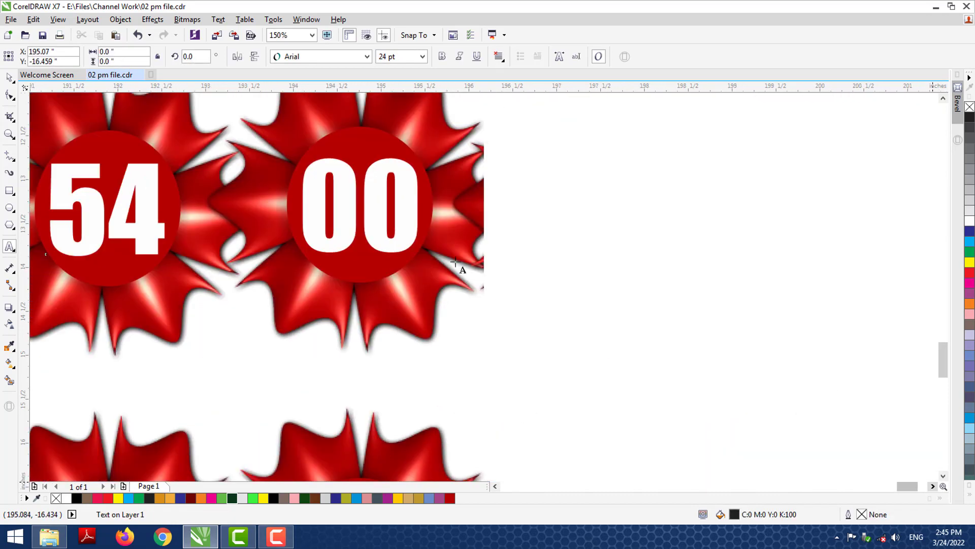
{"action": "double_click", "coordinate": [369, 205]}
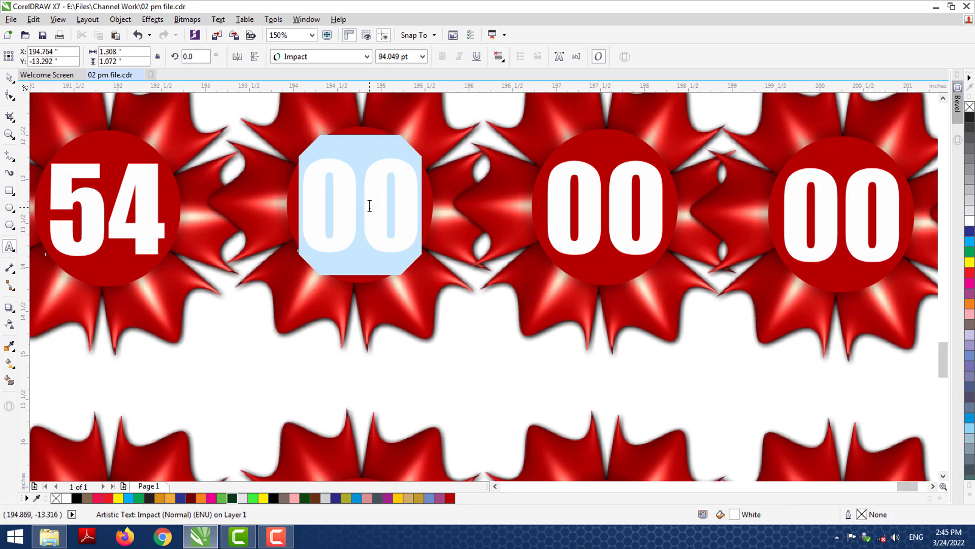
{"action": "type", "text": "55"}
{"action": "key", "text": "Escape"}
{"action": "double_click", "coordinate": [605, 209]}
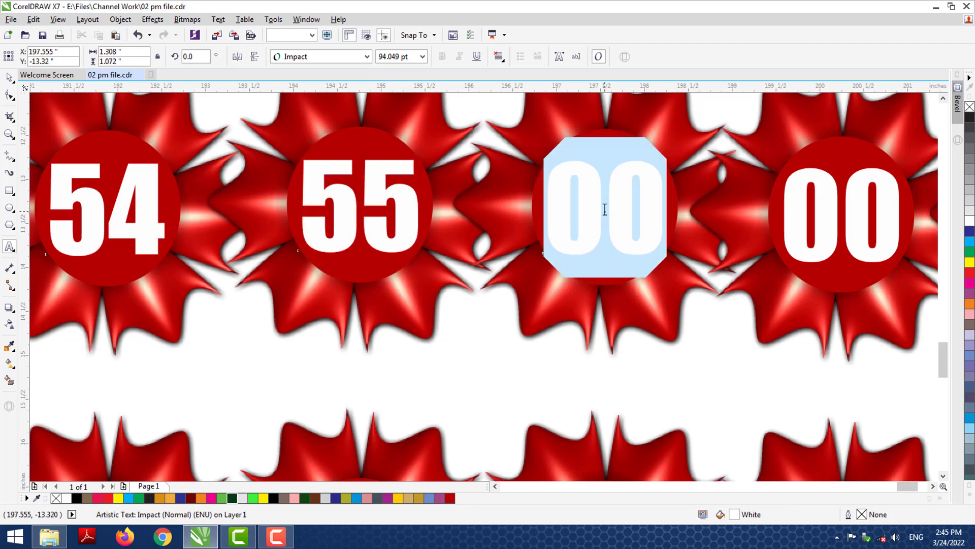
{"action": "type", "text": "59"}
{"action": "key", "text": "Escape"}
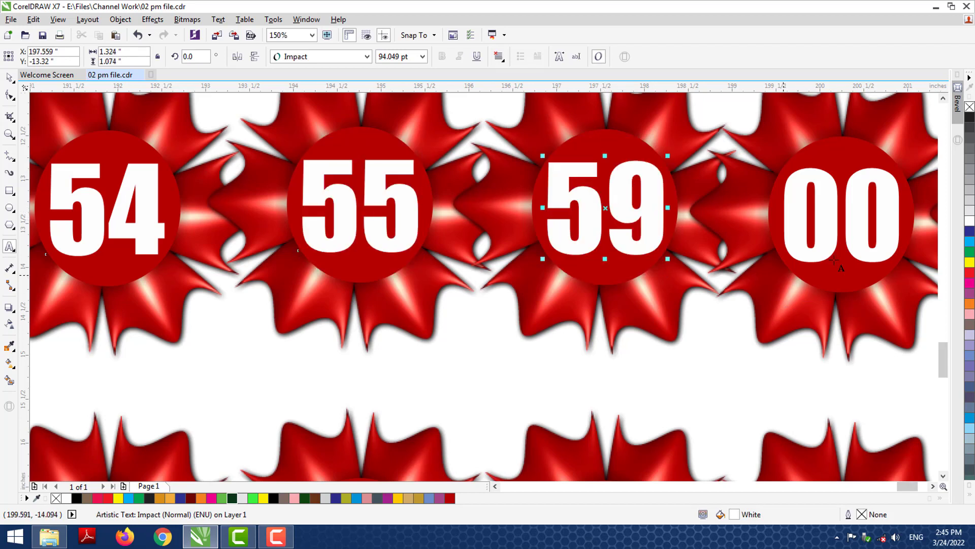
Step: Replace the placeholders on the second row's last two small flowers with 56 and 50
{"action": "double_click", "coordinate": [840, 239]}
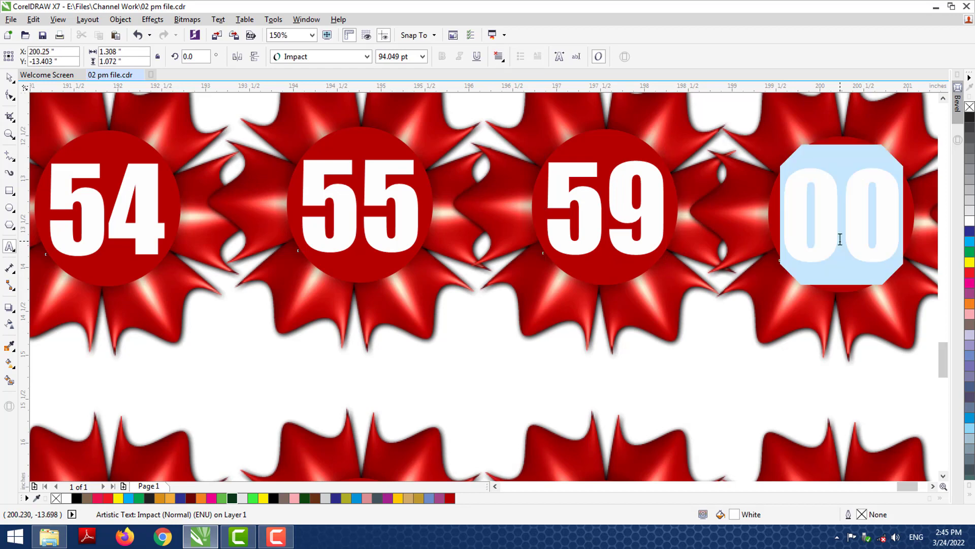
{"action": "type", "text": "56"}
{"action": "key", "text": "Escape"}
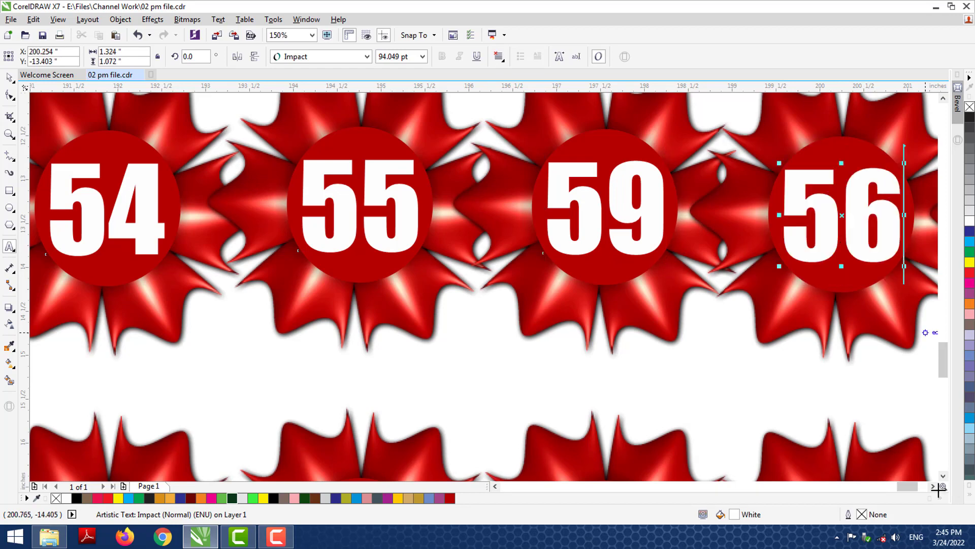
{"action": "left_click", "coordinate": [934, 486]}
{"action": "double_click", "coordinate": [725, 229]}
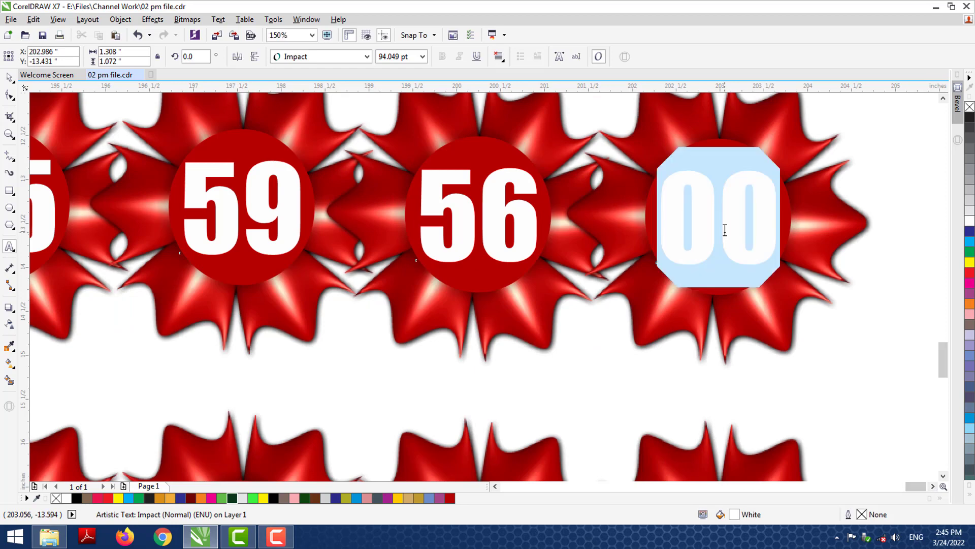
{"action": "type", "text": "50"}
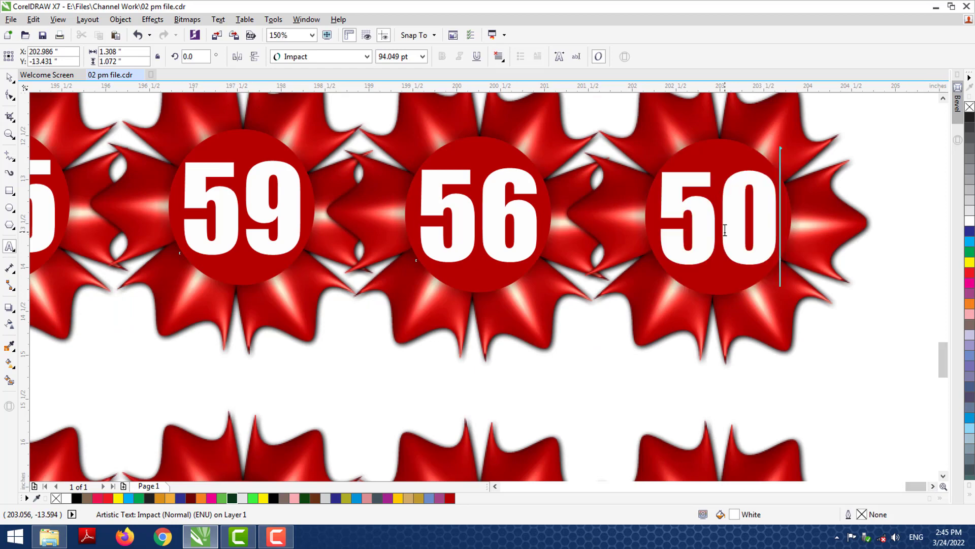
Step: Change the third row's large green-centered number to 9 and its first small flower number to 94
{"action": "left_click", "coordinate": [943, 476]}
{"action": "scroll", "coordinate": [943, 482], "scroll_direction": "down", "scroll_amount": 5}
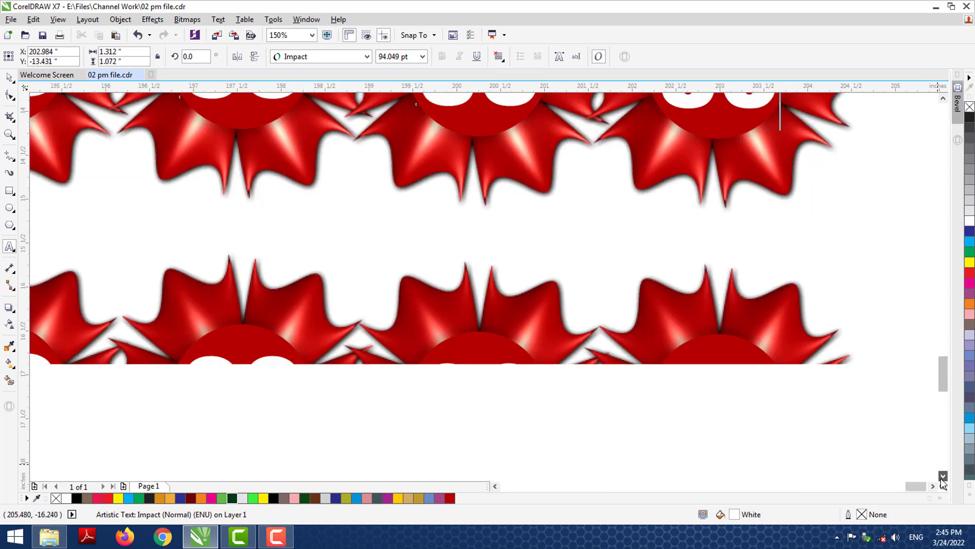
{"action": "left_click", "coordinate": [496, 487]}
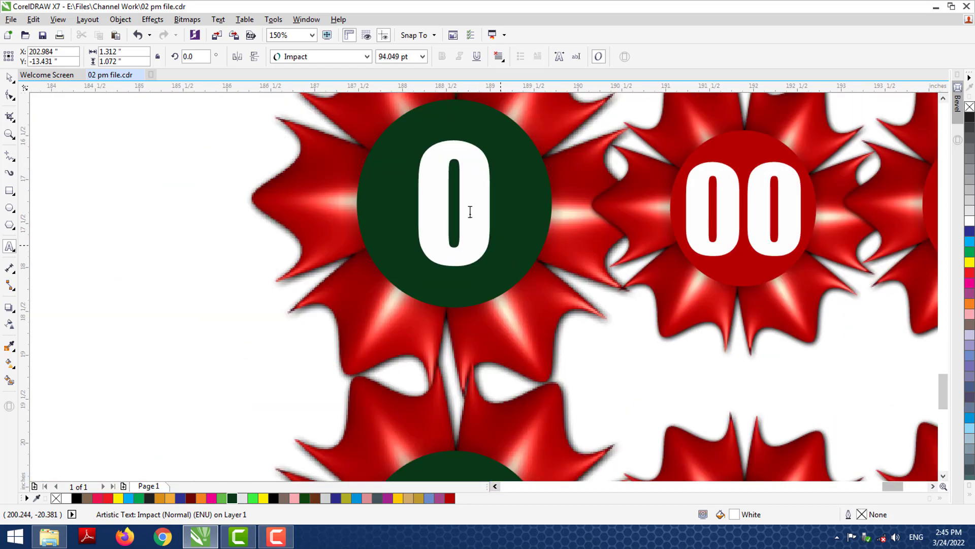
{"action": "double_click", "coordinate": [470, 211]}
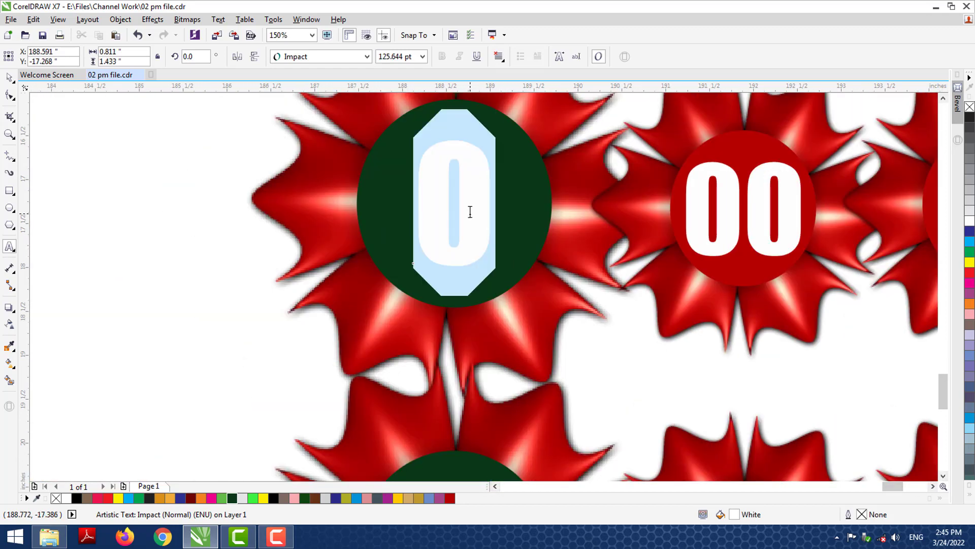
{"action": "type", "text": "9"}
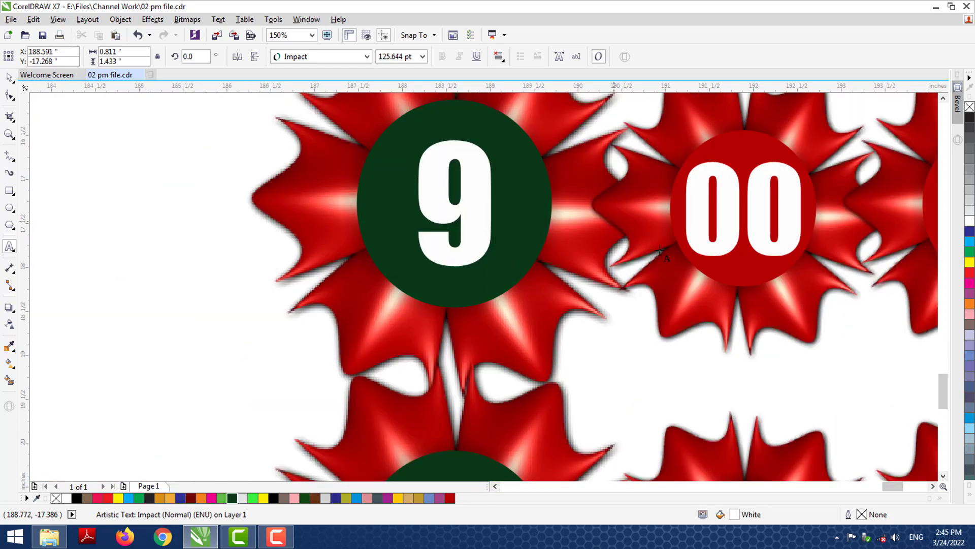
{"action": "left_click", "coordinate": [743, 188]}
{"action": "double_click", "coordinate": [744, 188]}
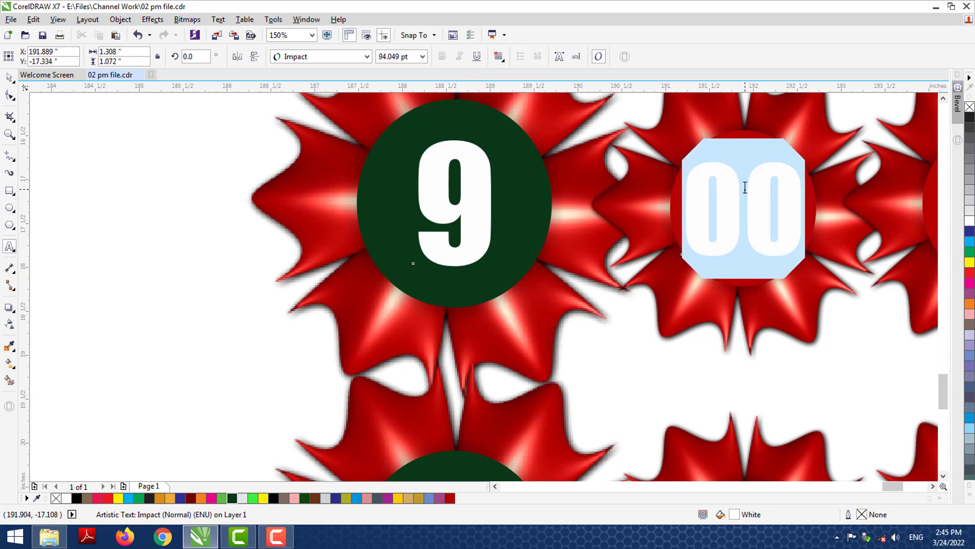
{"action": "type", "text": "94"}
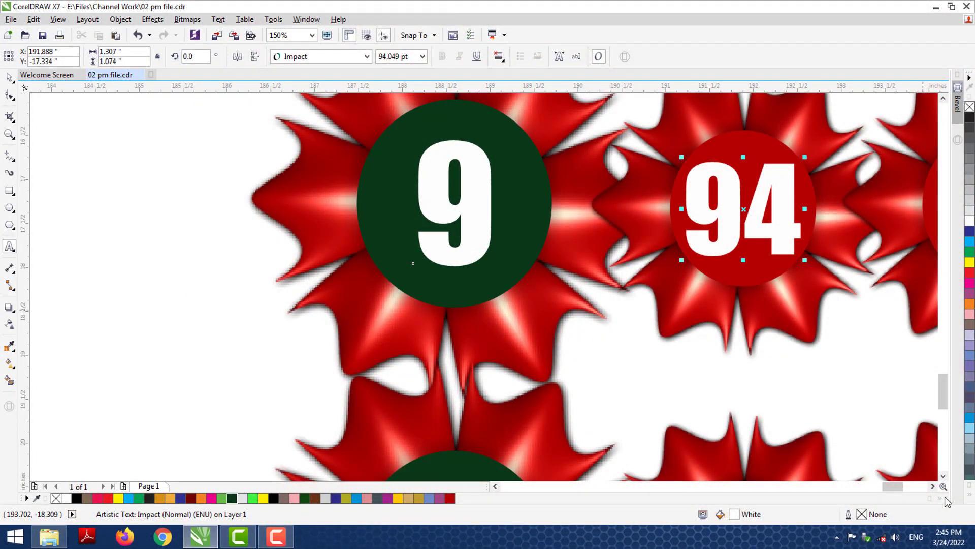
Step: Replace the placeholders on the third row's second and third small flowers with 95 and 99
{"action": "left_click", "coordinate": [933, 486]}
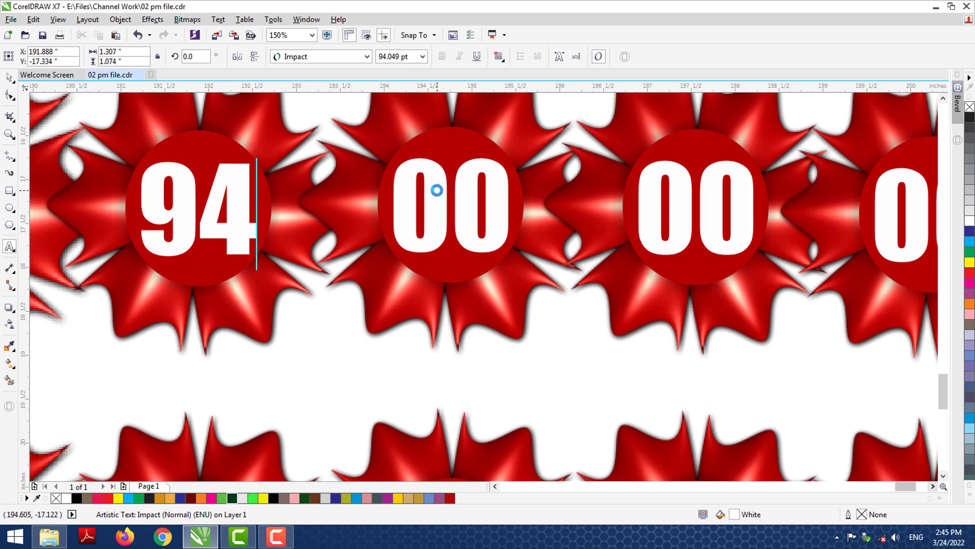
{"action": "double_click", "coordinate": [437, 189]}
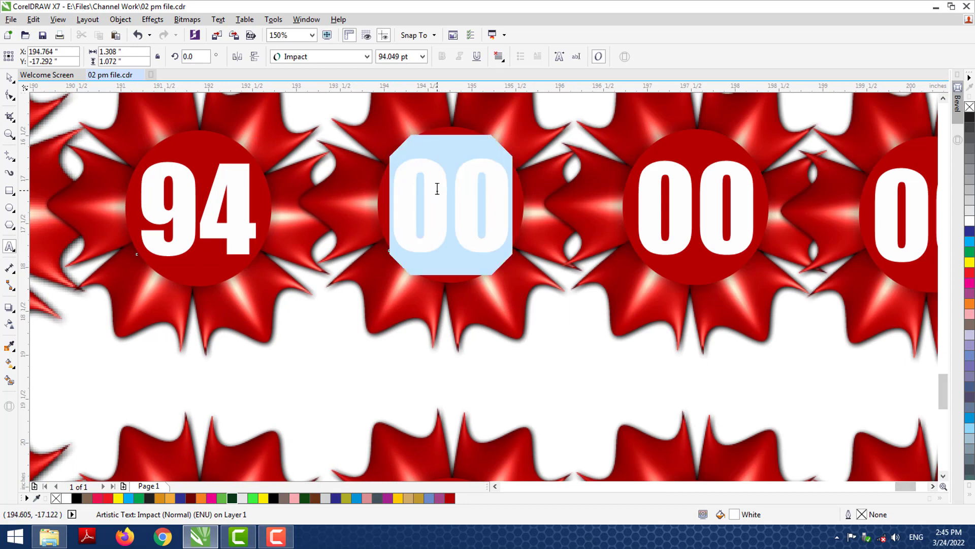
{"action": "type", "text": "95"}
{"action": "double_click", "coordinate": [706, 174]}
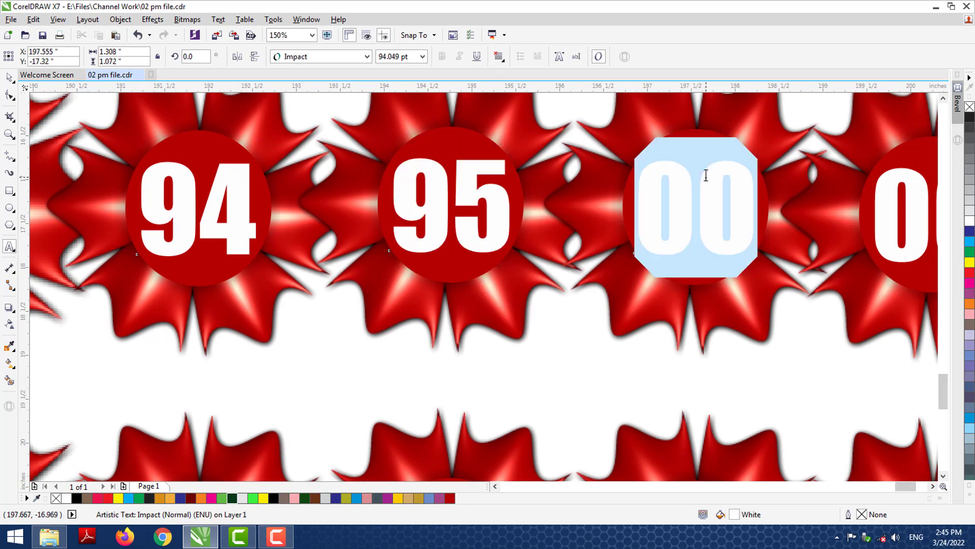
{"action": "type", "text": "99"}
{"action": "key", "text": "Escape"}
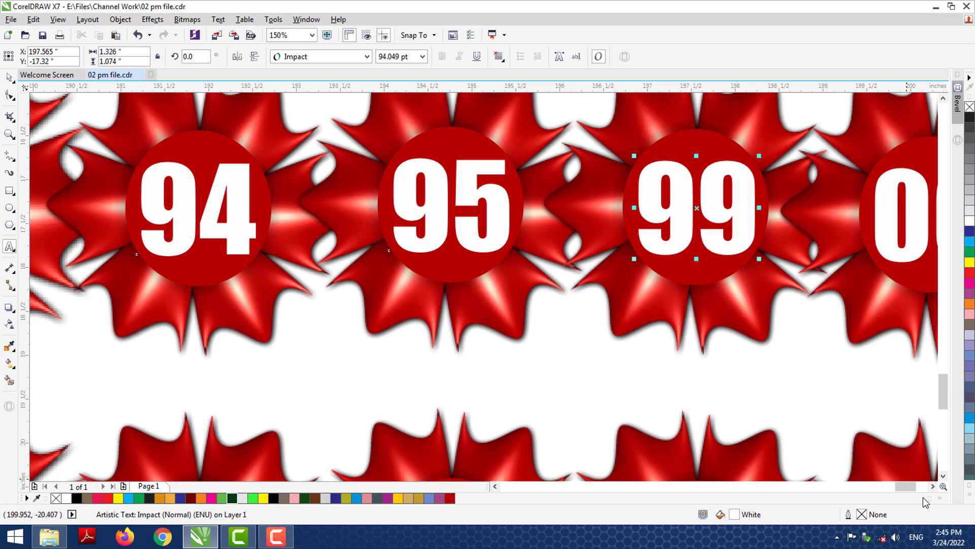
Step: Replace the placeholders on the third row's last two small flowers with 96 and 90
{"action": "left_click", "coordinate": [933, 486]}
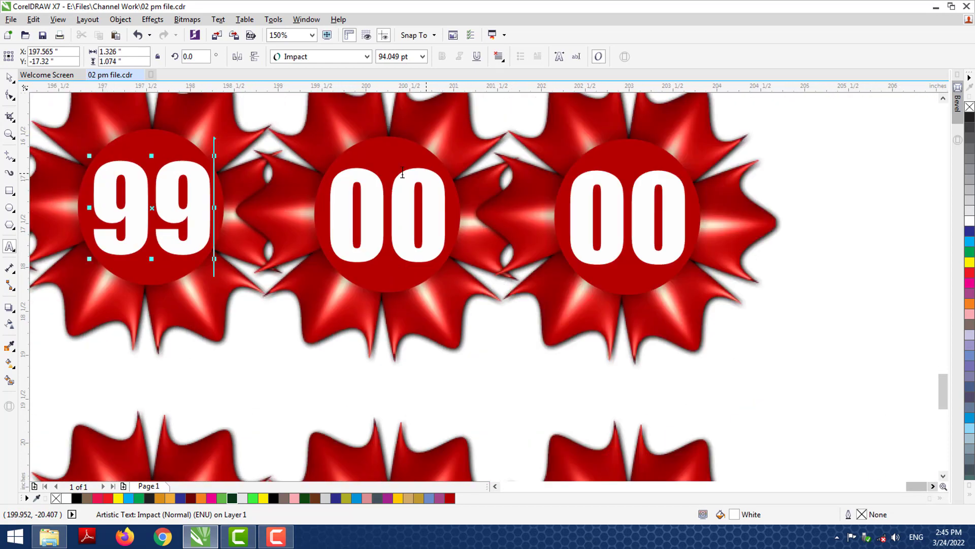
{"action": "left_click", "coordinate": [392, 195]}
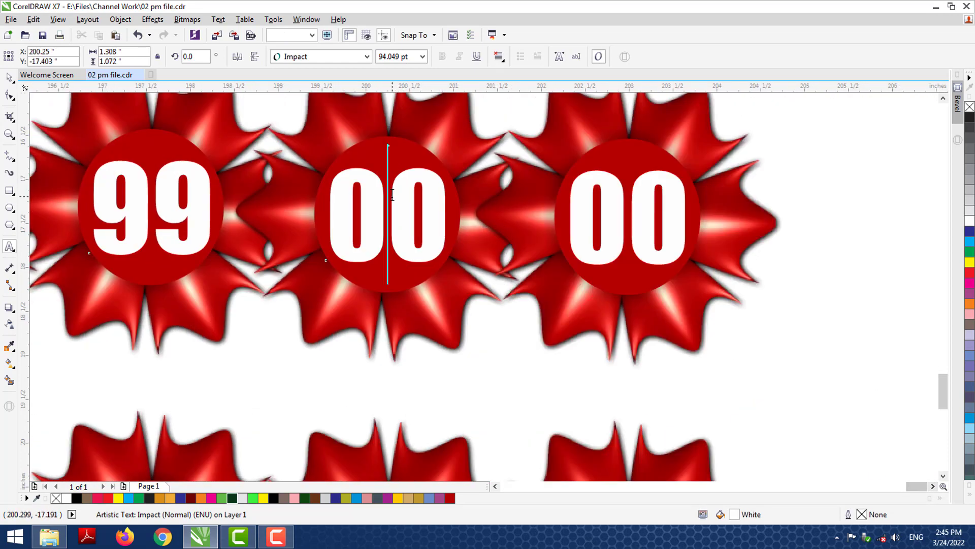
{"action": "double_click", "coordinate": [392, 195]}
{"action": "type", "text": "96"}
{"action": "key", "text": "Escape"}
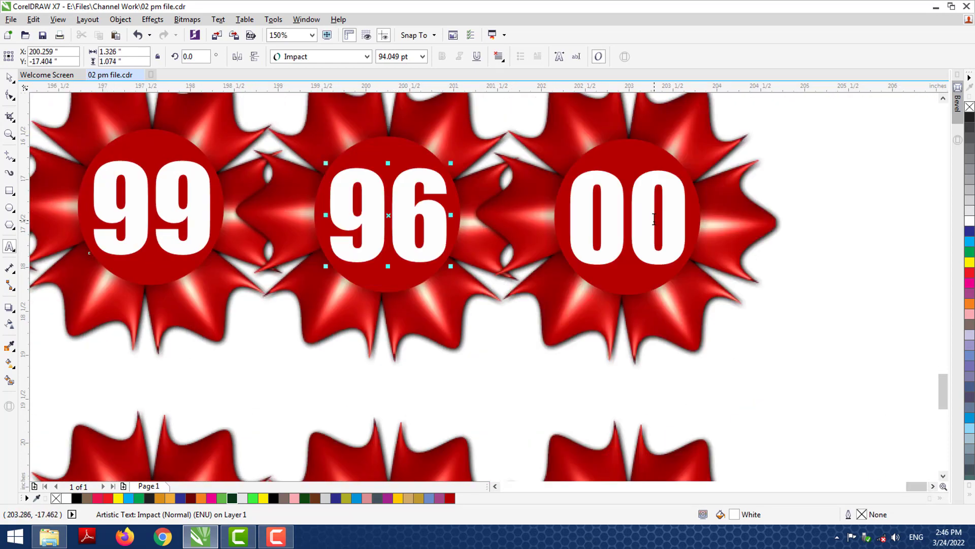
{"action": "left_click", "coordinate": [634, 220]}
{"action": "double_click", "coordinate": [634, 220]}
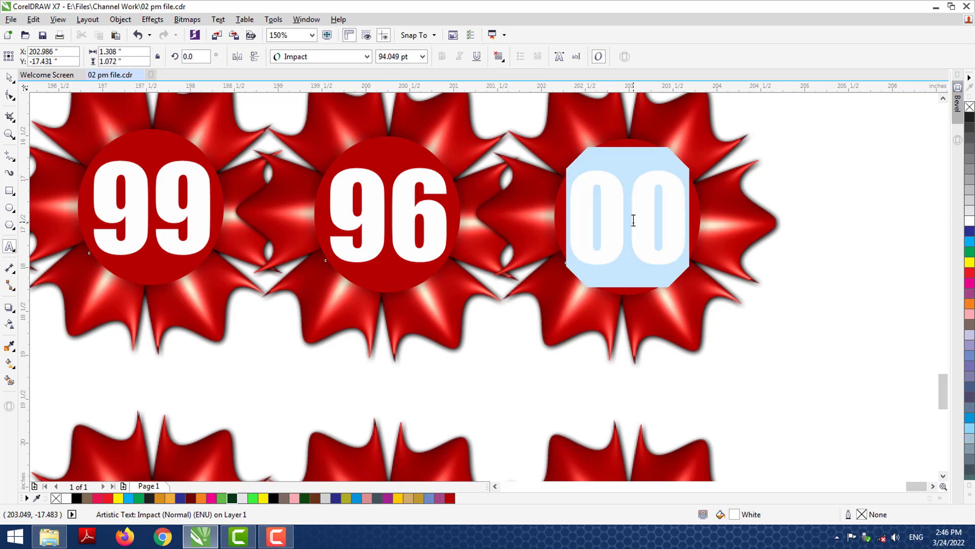
{"action": "type", "text": "90"}
{"action": "key", "text": "Escape"}
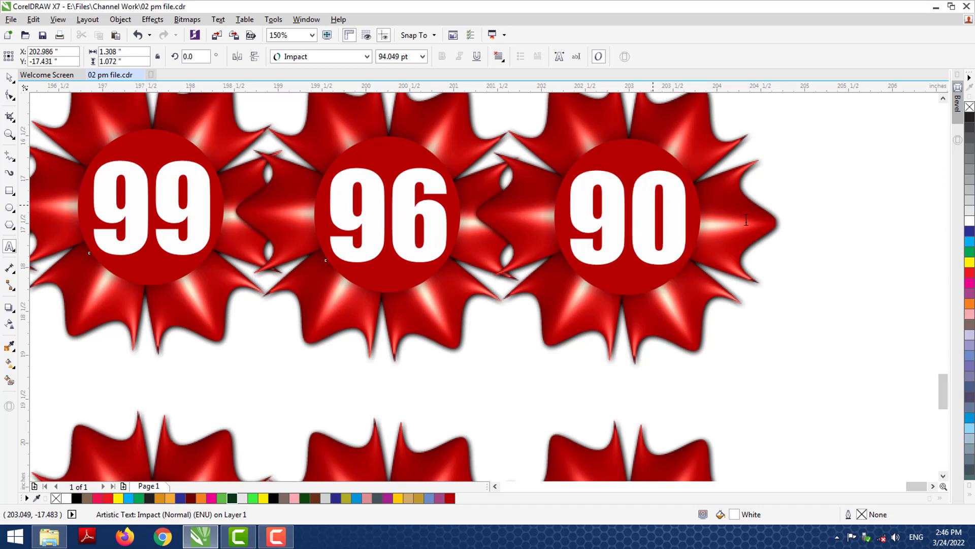
Step: Change the fourth row's large green-centered number to 6 and its first small flower number to 64
{"action": "left_click", "coordinate": [943, 476]}
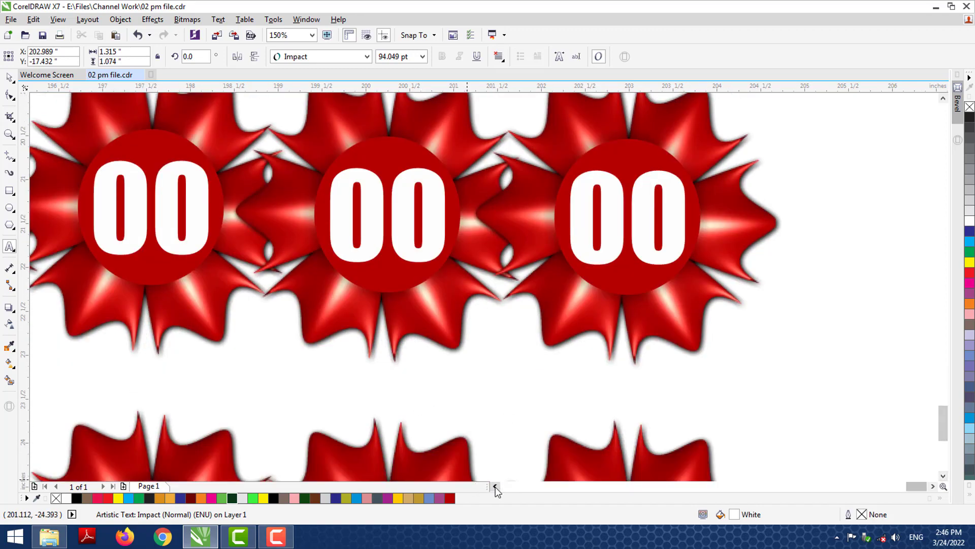
{"action": "left_click", "coordinate": [495, 487]}
{"action": "left_click", "coordinate": [495, 487]}
{"action": "left_click", "coordinate": [495, 487]}
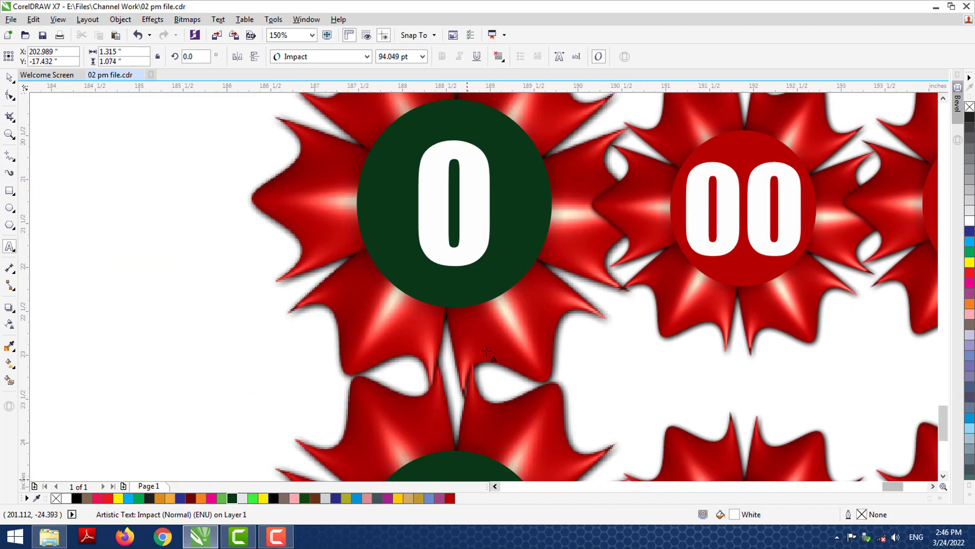
{"action": "double_click", "coordinate": [472, 206]}
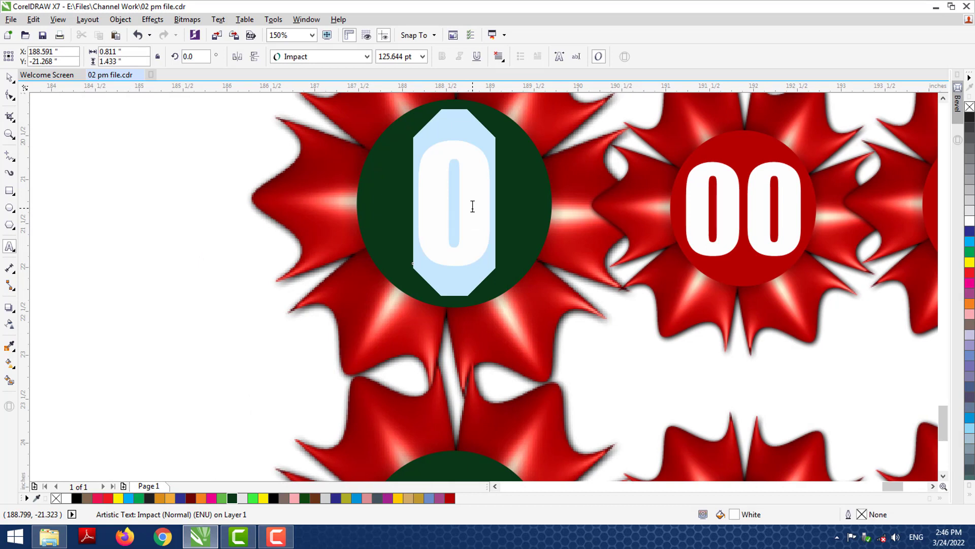
{"action": "type", "text": "6"}
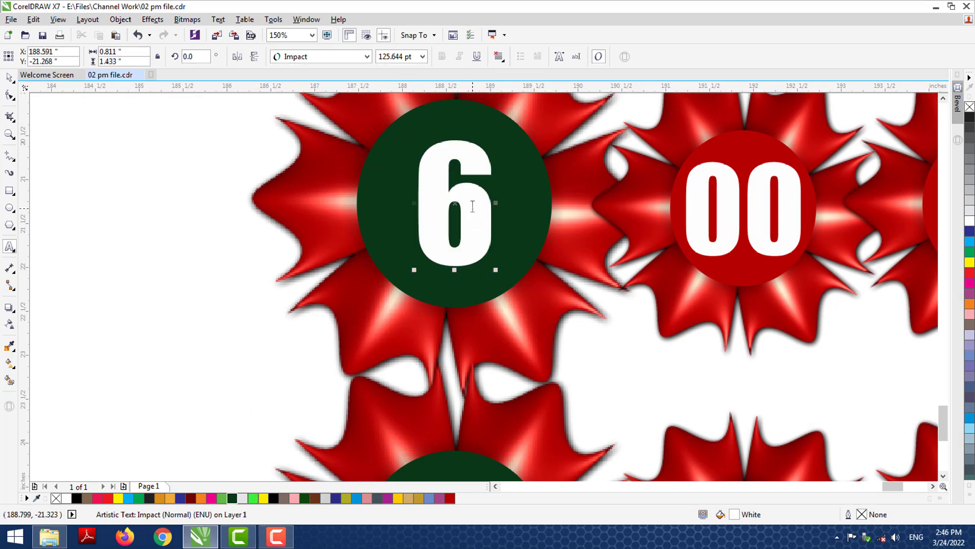
{"action": "double_click", "coordinate": [743, 211]}
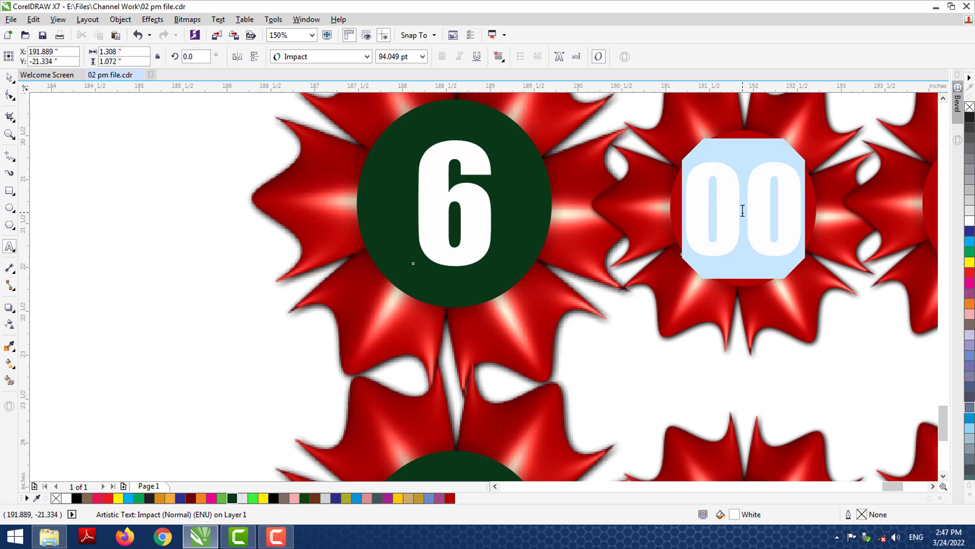
{"action": "type", "text": "64"}
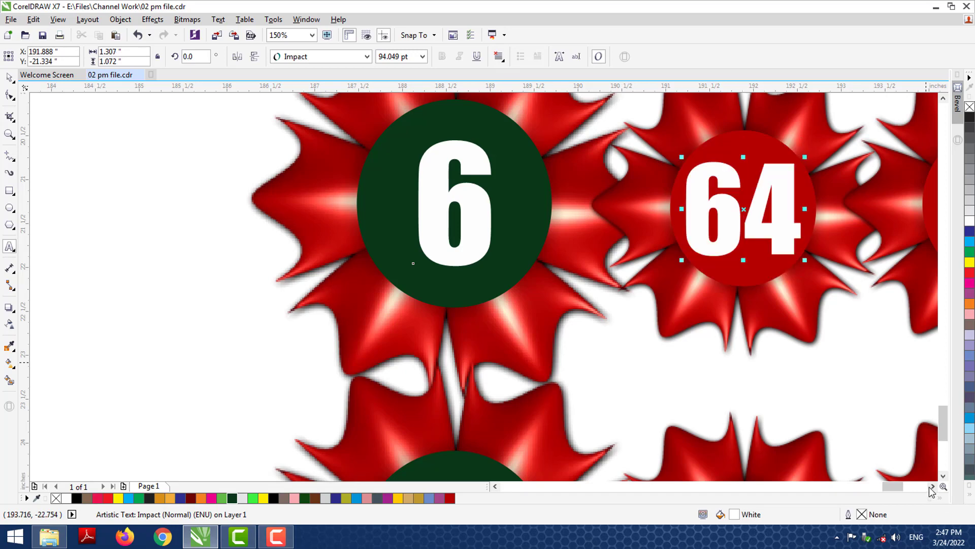
Step: Replace the placeholders on the fourth row's second and third small flowers with 65 and 69
{"action": "scroll", "coordinate": [932, 489], "scroll_direction": "right", "scroll_amount": 10}
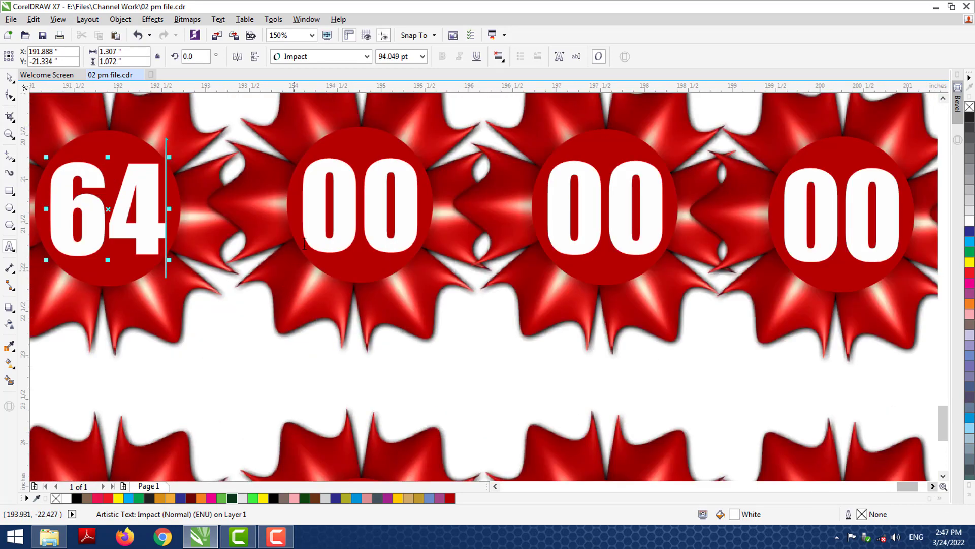
{"action": "left_click", "coordinate": [349, 212]}
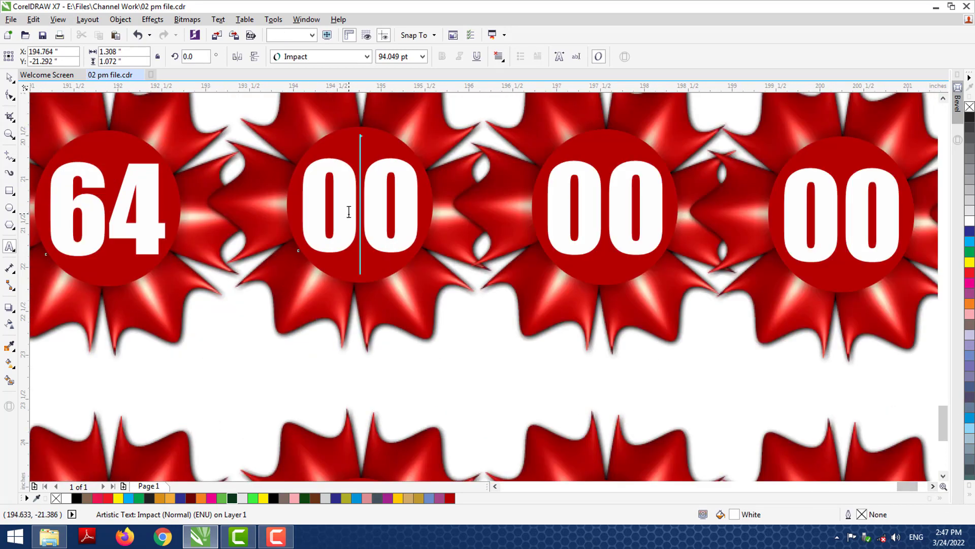
{"action": "double_click", "coordinate": [348, 211]}
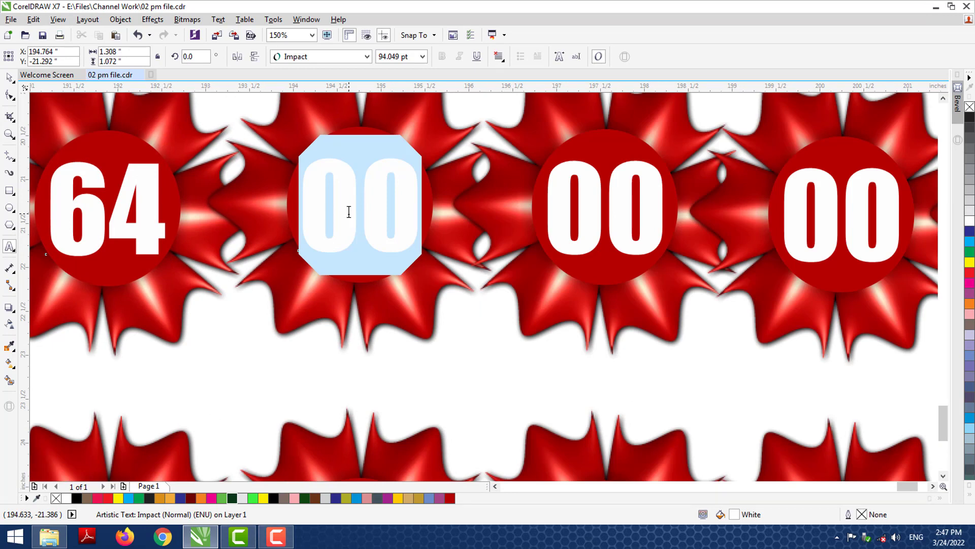
{"action": "type", "text": "65"}
{"action": "left_click", "coordinate": [619, 224]}
{"action": "double_click", "coordinate": [619, 226]}
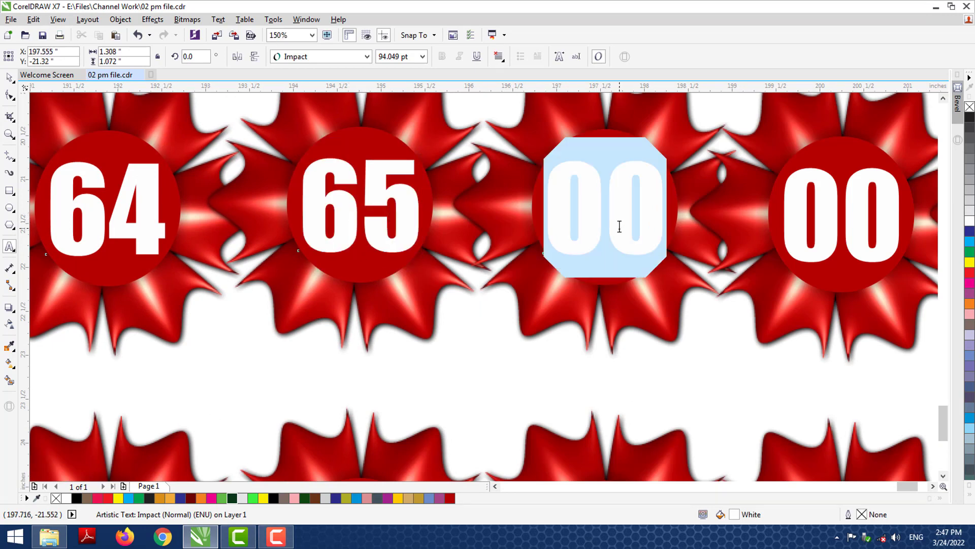
{"action": "type", "text": "69"}
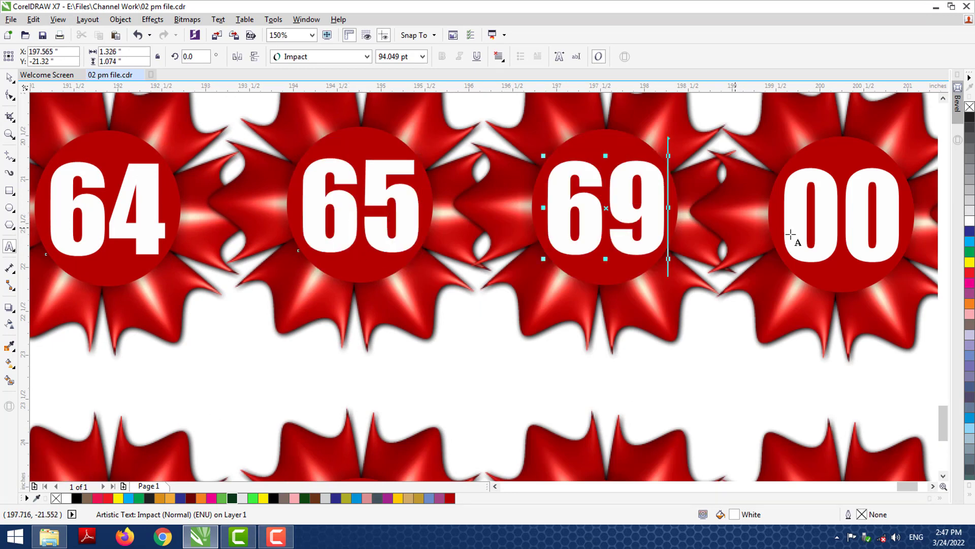
Step: Replace the placeholders on the fourth row's last two small flowers with 66 and 60
{"action": "left_click", "coordinate": [842, 217]}
{"action": "double_click", "coordinate": [841, 217]}
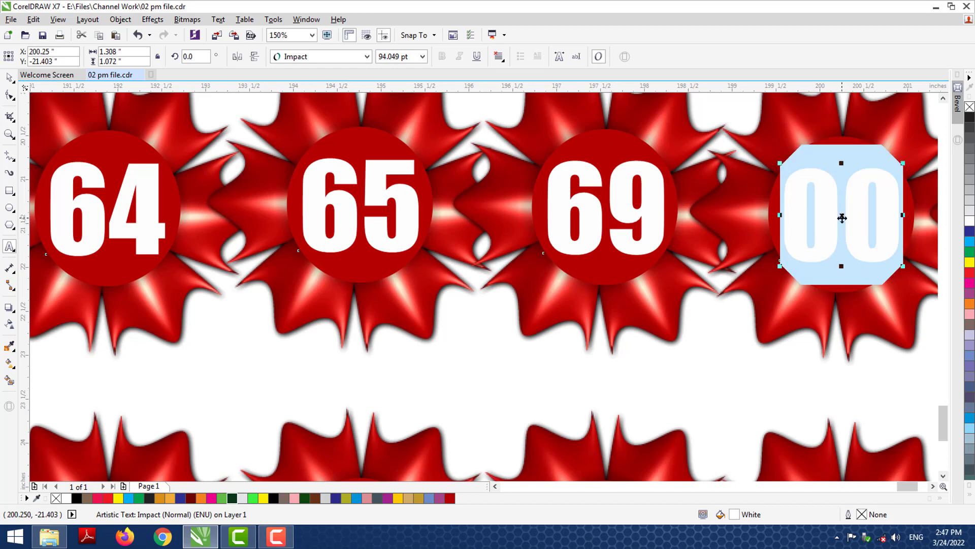
{"action": "type", "text": "66"}
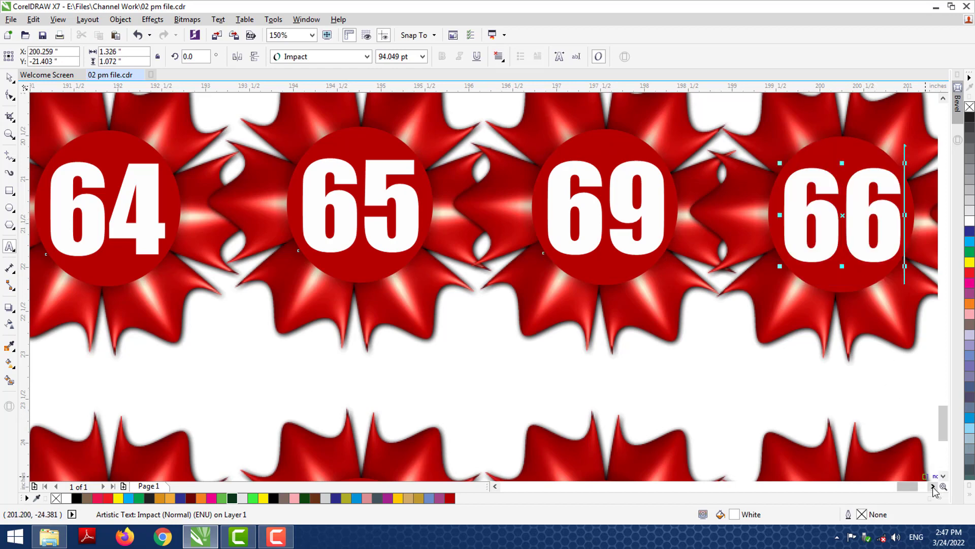
{"action": "scroll", "coordinate": [503, 232], "scroll_direction": "right", "scroll_amount": 10}
{"action": "left_click", "coordinate": [447, 213]}
{"action": "double_click", "coordinate": [447, 213]}
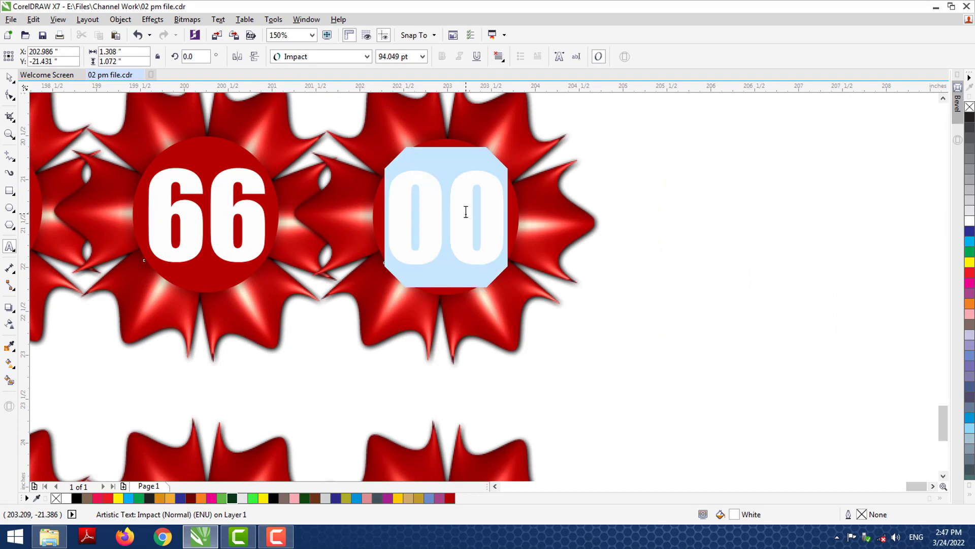
{"action": "type", "text": "60"}
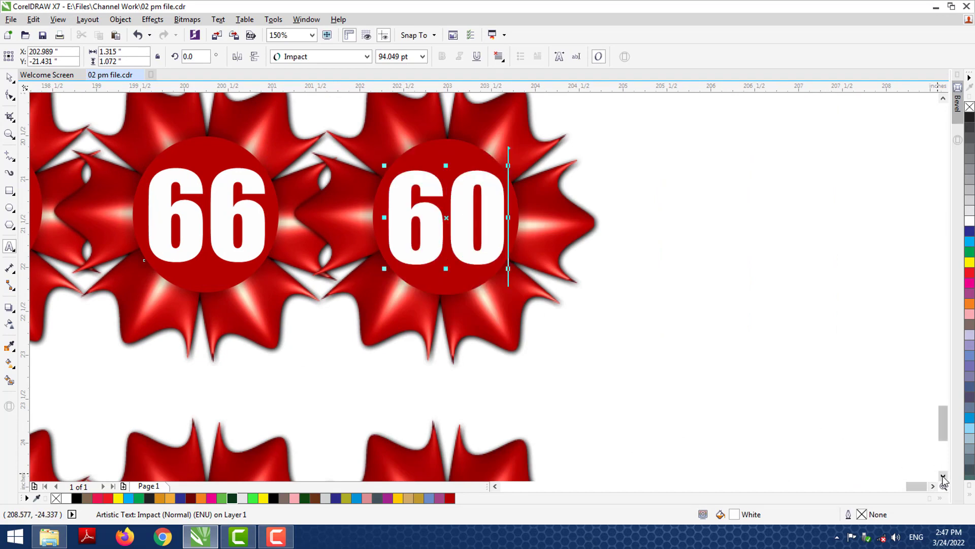
Step: Replace the placeholder on the first small flower of the bottom row with 04
{"action": "left_click", "coordinate": [943, 476]}
{"action": "left_click", "coordinate": [495, 486]}
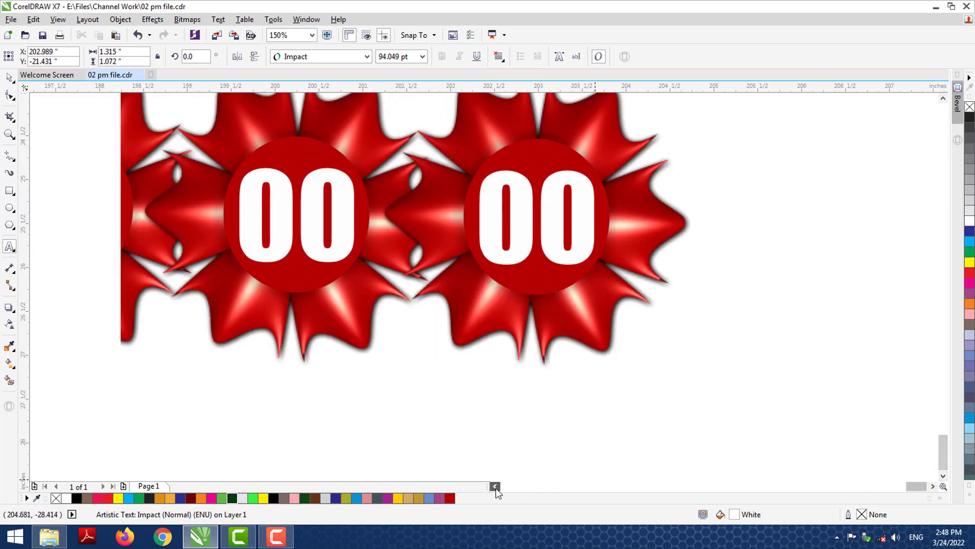
{"action": "left_click", "coordinate": [495, 487]}
{"action": "left_click", "coordinate": [495, 486]}
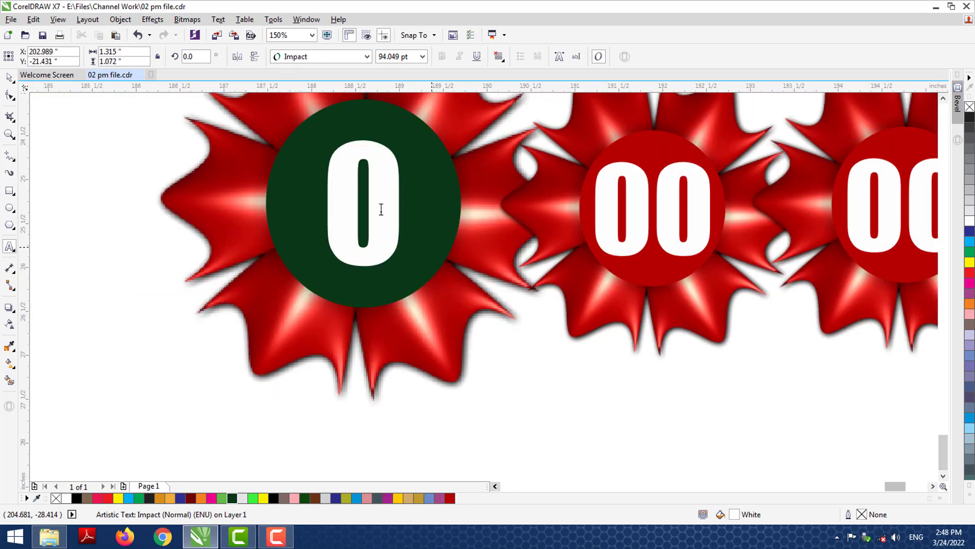
{"action": "left_click", "coordinate": [380, 209]}
{"action": "double_click", "coordinate": [380, 209]}
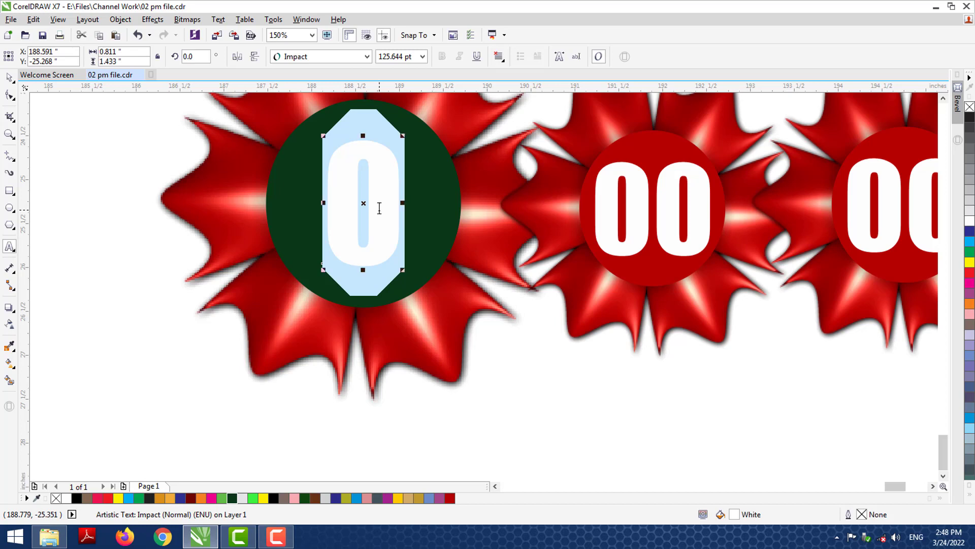
{"action": "double_click", "coordinate": [643, 196]}
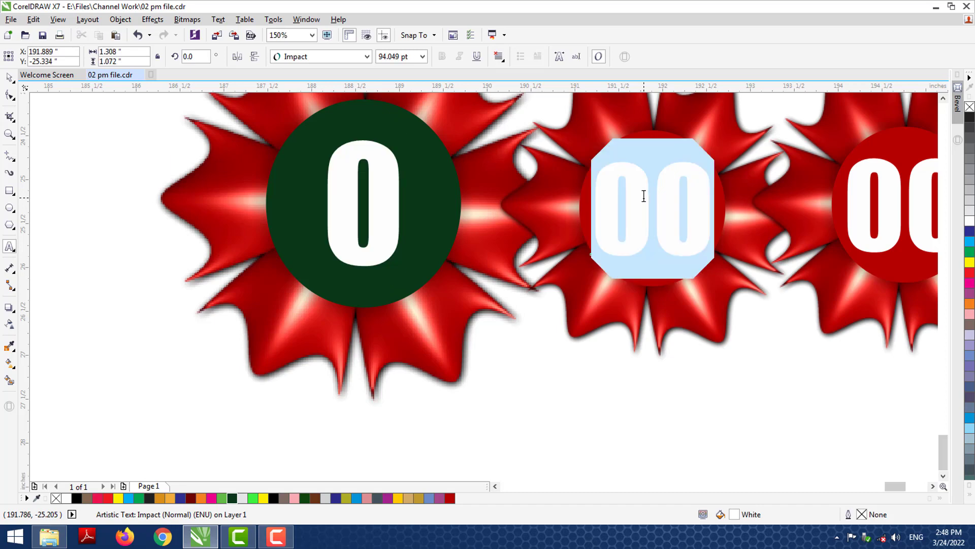
{"action": "type", "text": "04"}
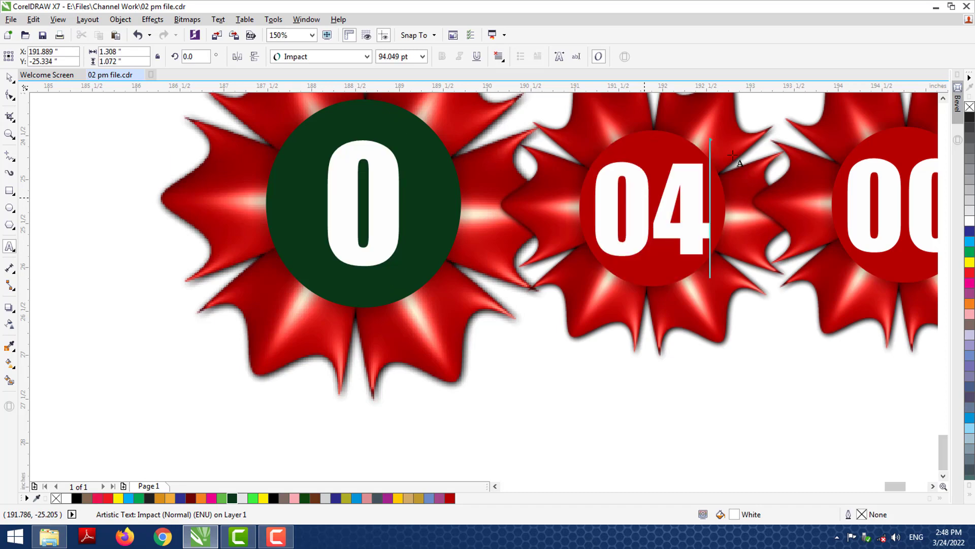
Step: Replace the placeholders on the bottom row's second and third small flowers with 05 and 09
{"action": "double_click", "coordinate": [900, 199]}
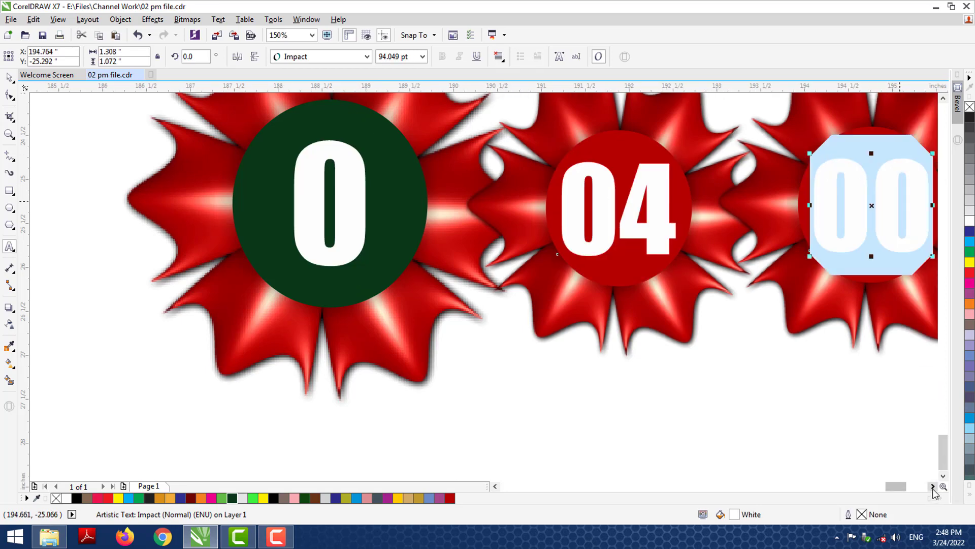
{"action": "left_click", "coordinate": [933, 486]}
{"action": "type", "text": "05"}
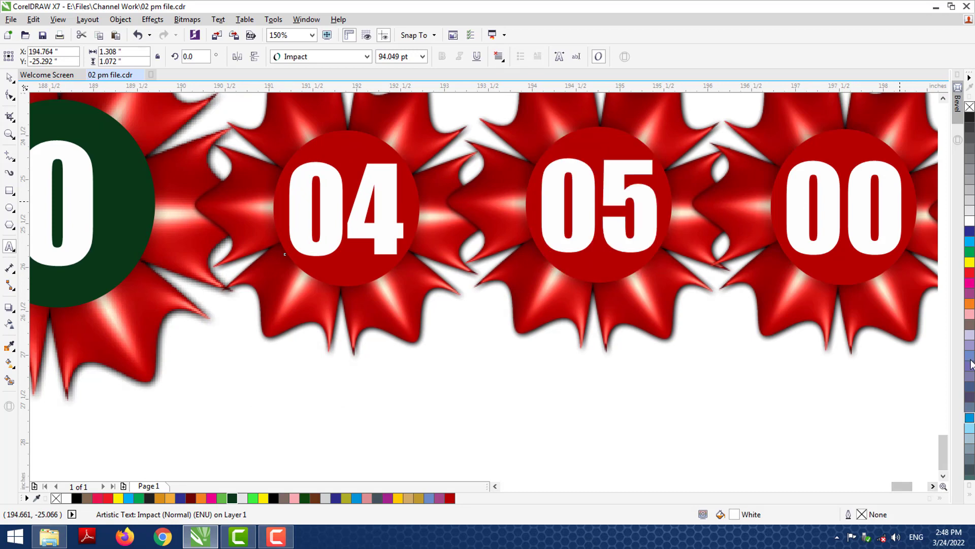
{"action": "double_click", "coordinate": [841, 190]}
{"action": "left_click", "coordinate": [932, 486]}
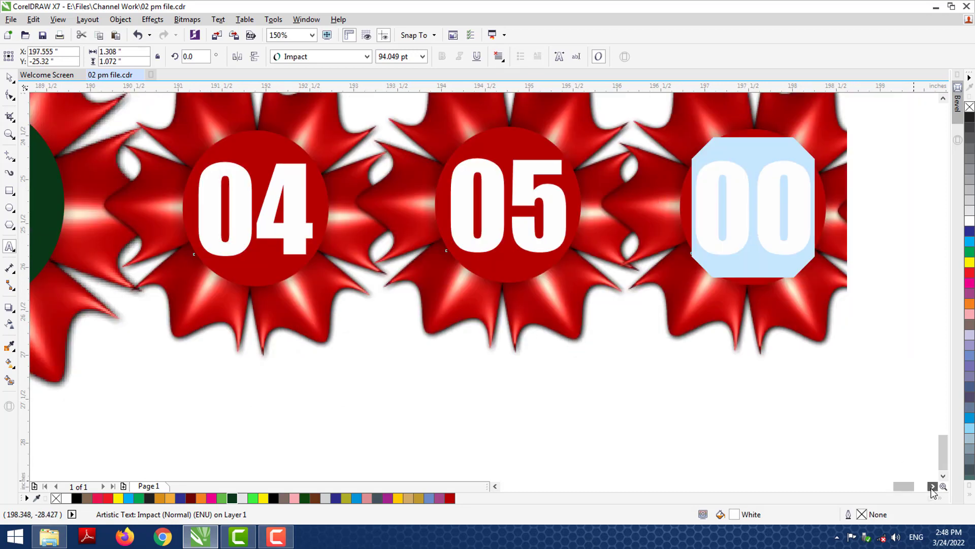
{"action": "left_click", "coordinate": [933, 486]}
{"action": "left_click", "coordinate": [933, 486]}
{"action": "type", "text": "09"}
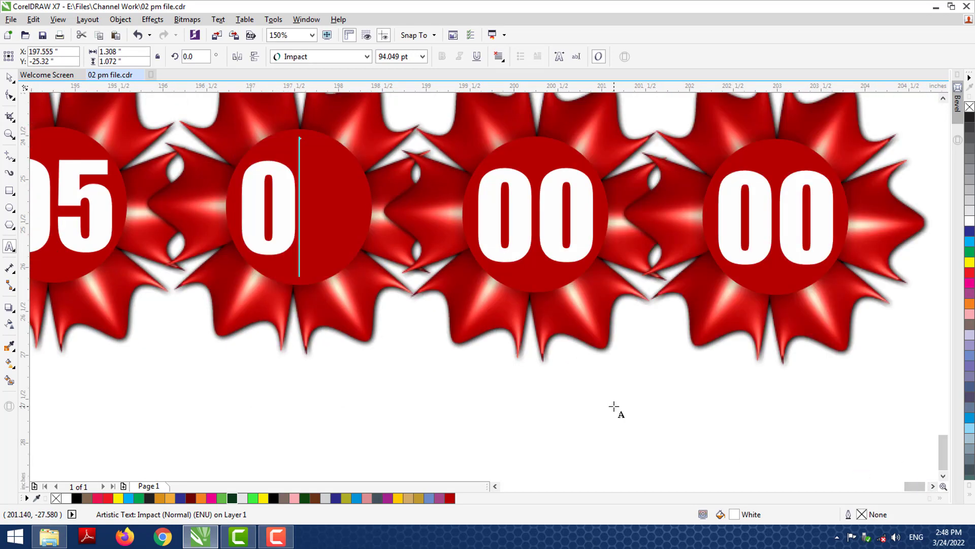
Step: Replace the placeholders on the bottom row's last two small flowers with 06 and 00, and deselect the text
{"action": "left_click", "coordinate": [536, 184]}
{"action": "double_click", "coordinate": [528, 171]}
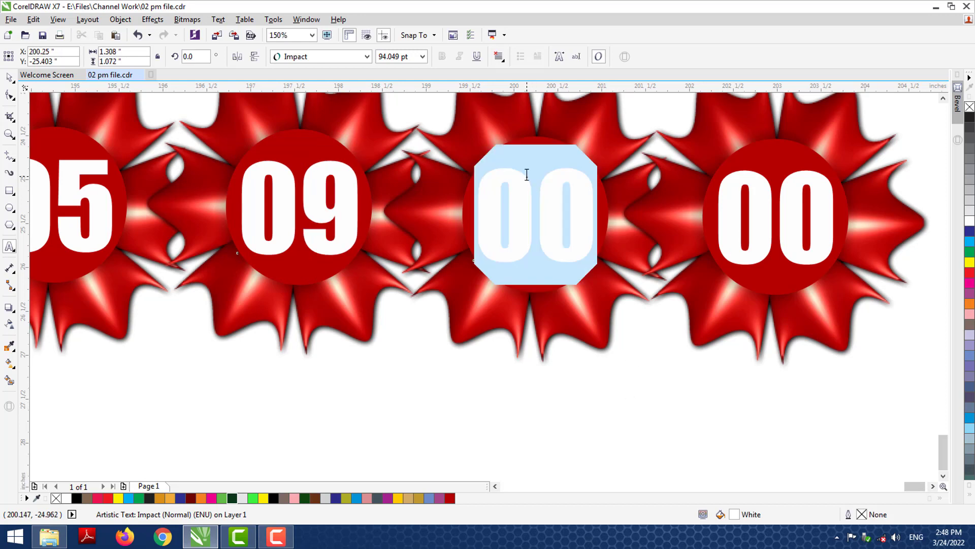
{"action": "type", "text": "06"}
{"action": "left_click", "coordinate": [776, 228]}
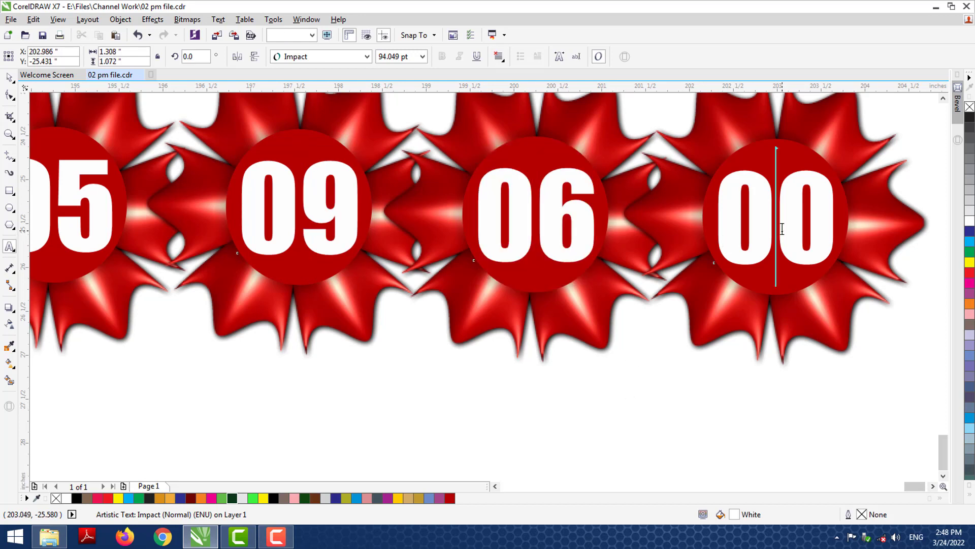
{"action": "double_click", "coordinate": [782, 229]}
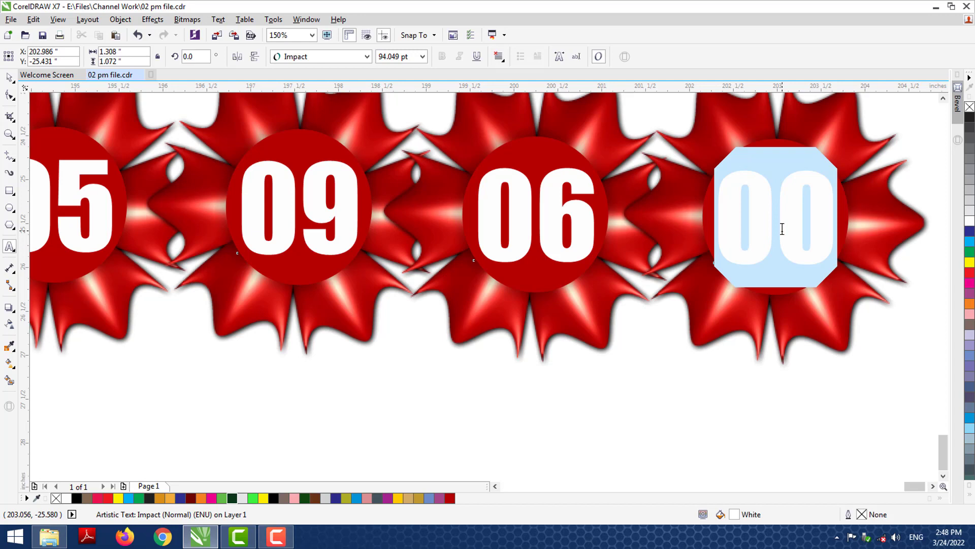
{"action": "type", "text": "00"}
{"action": "left_click", "coordinate": [10, 77]}
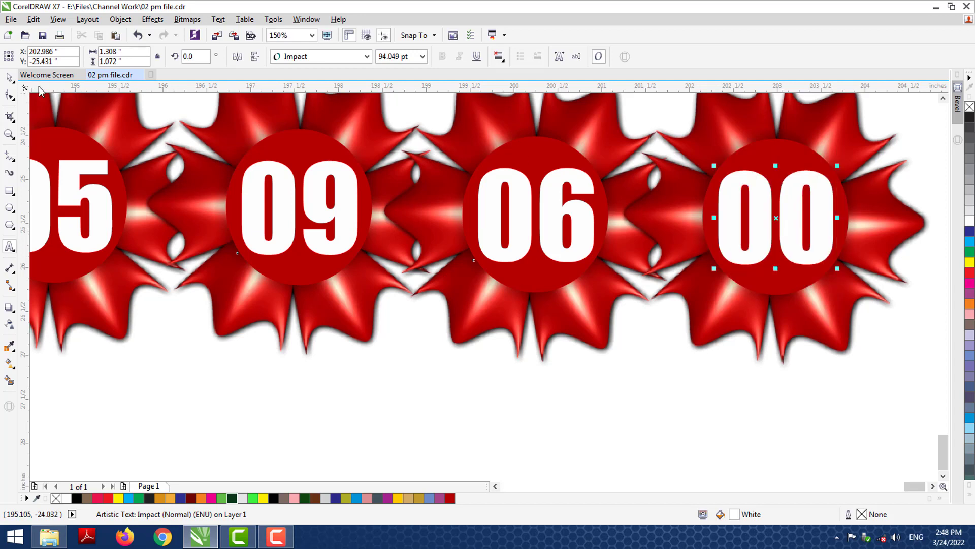
{"action": "left_click", "coordinate": [352, 370]}
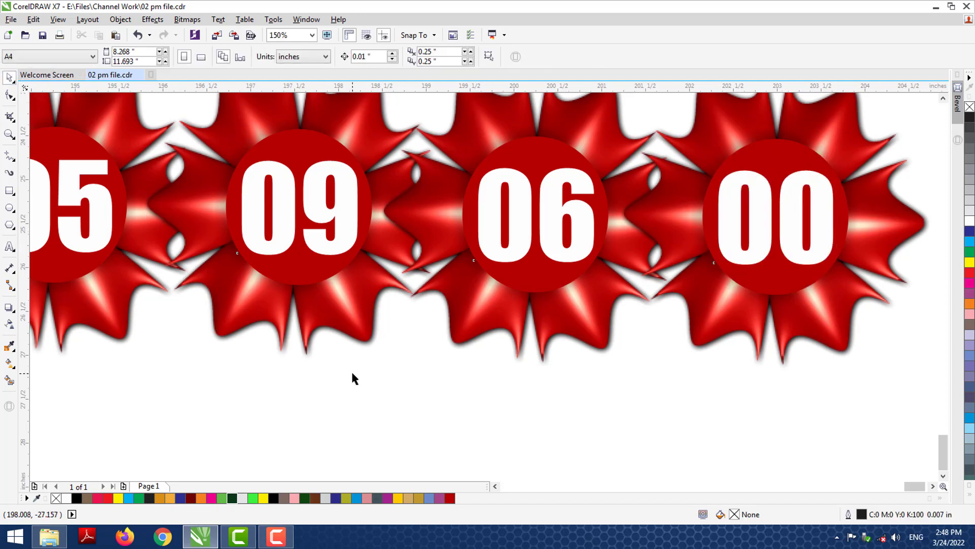
{"action": "left_click", "coordinate": [494, 486]}
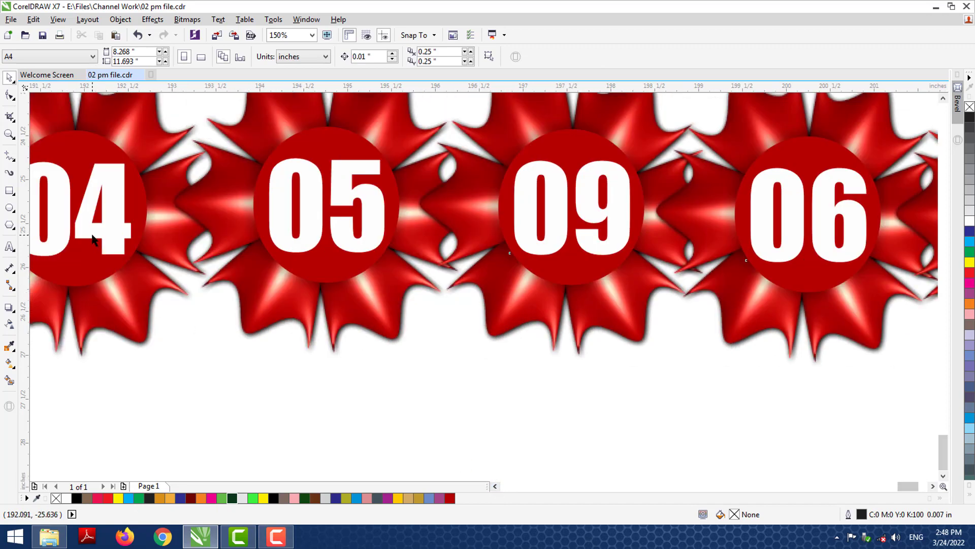
{"action": "left_click", "coordinate": [943, 476]}
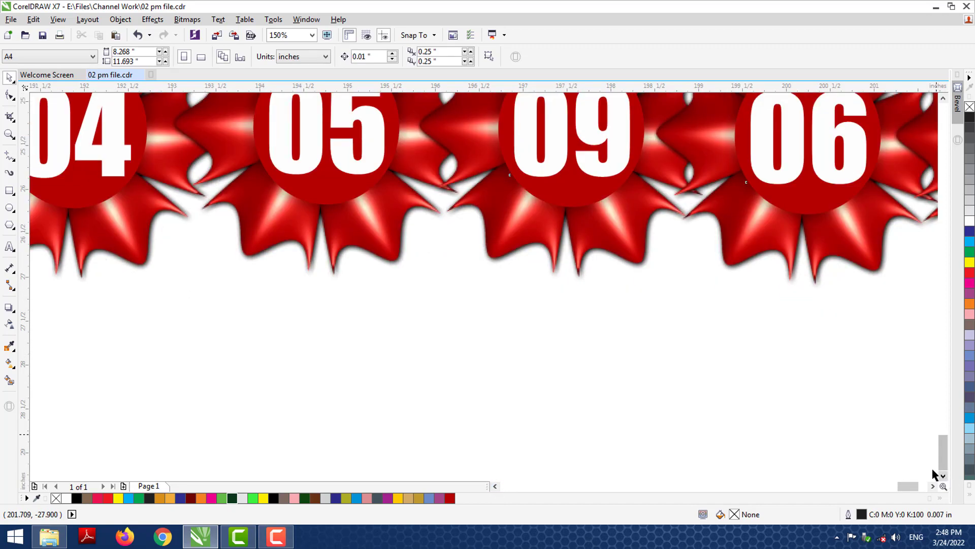